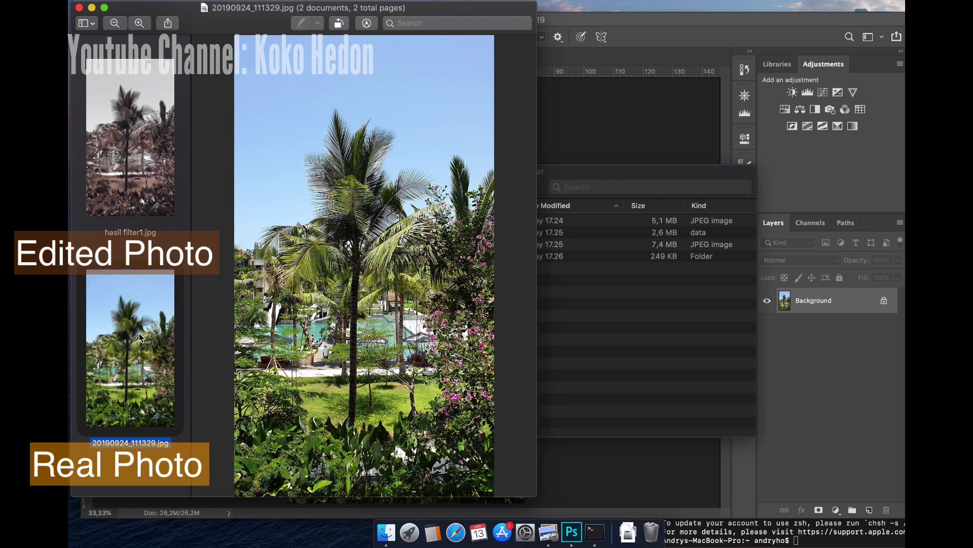
# Step: View the edited photo hasil filter1.jpg and close the image viewer window
pyautogui.click(127, 179)
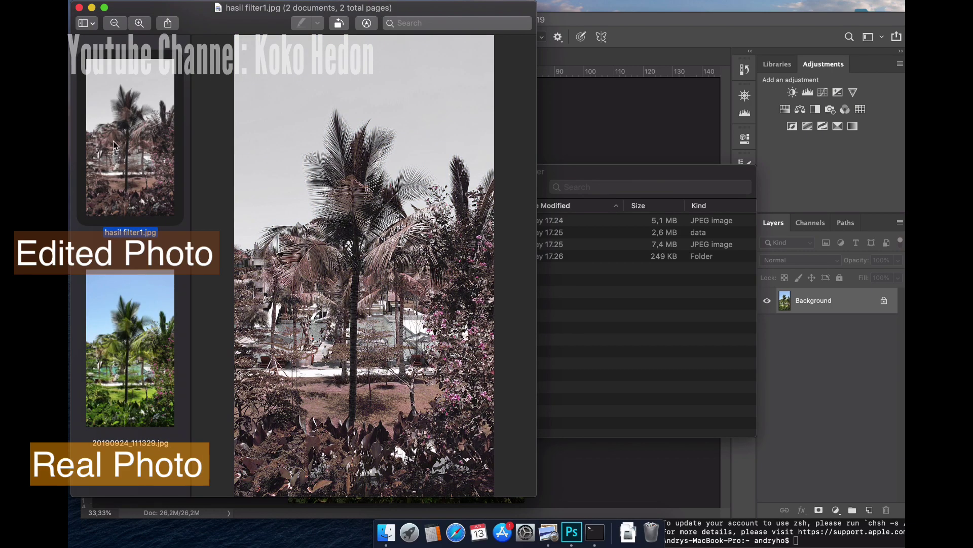
pyautogui.click(79, 7)
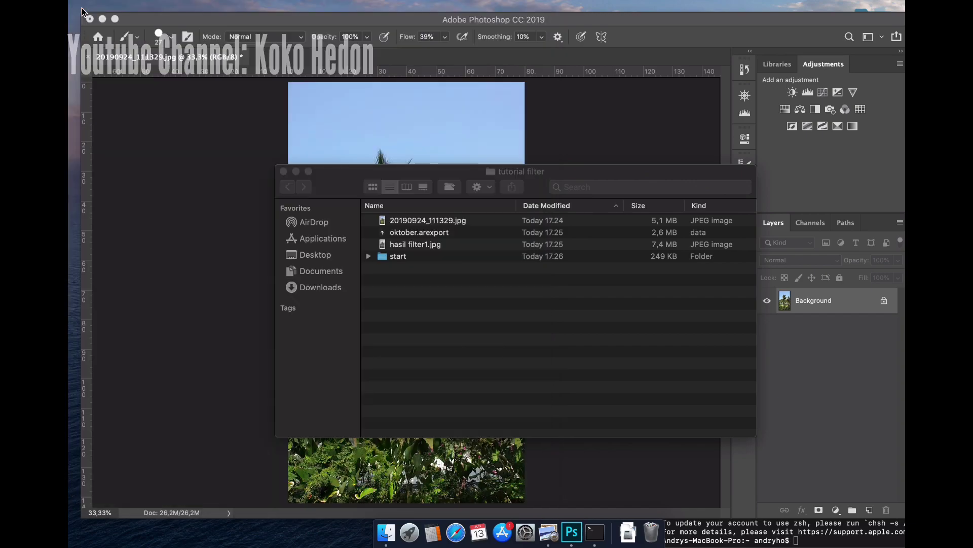
# Step: Look through filter 1.png, FastColorLUT.arp and Base LUT image.png in the start folder and return to Photoshop
pyautogui.click(517, 330)
pyautogui.doubleClick(427, 257)
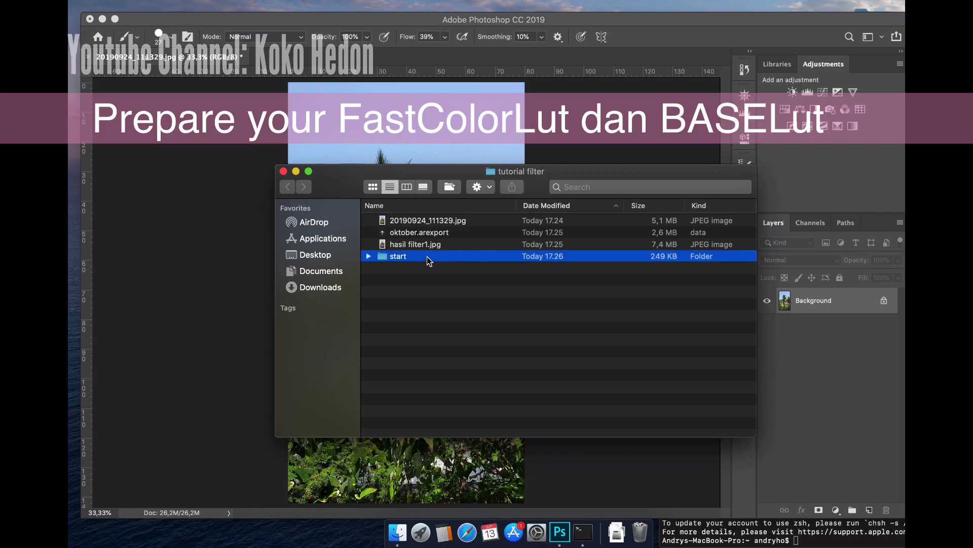
pyautogui.click(410, 220)
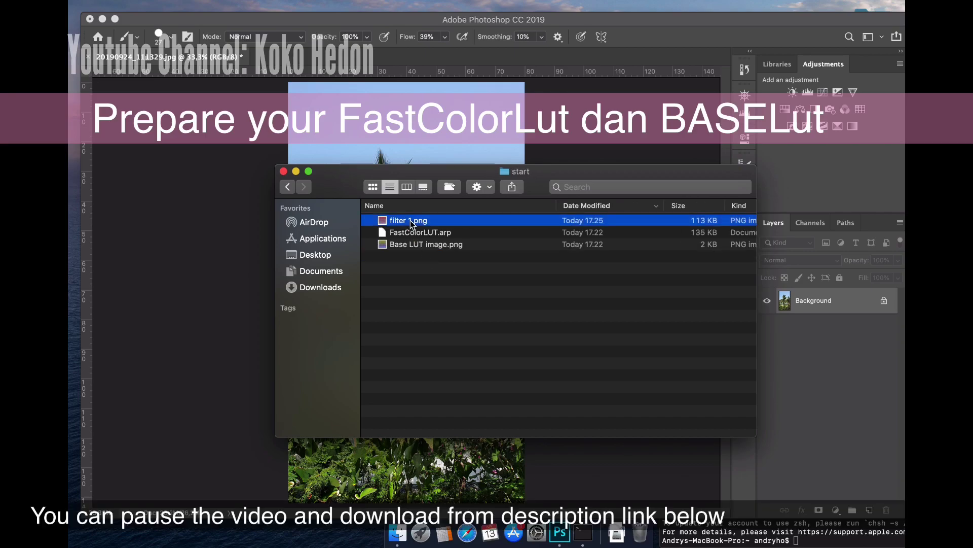
pyautogui.click(420, 236)
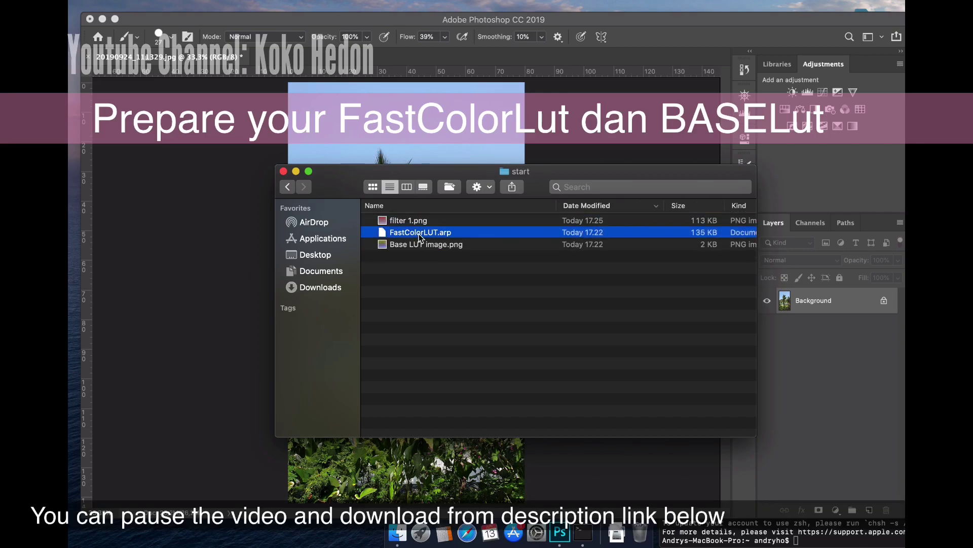
pyautogui.click(433, 248)
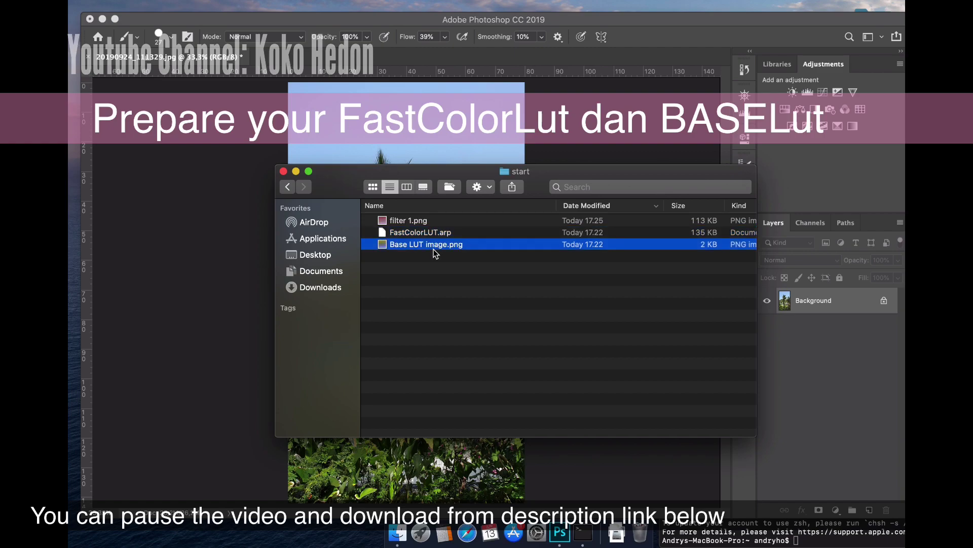
pyautogui.click(412, 222)
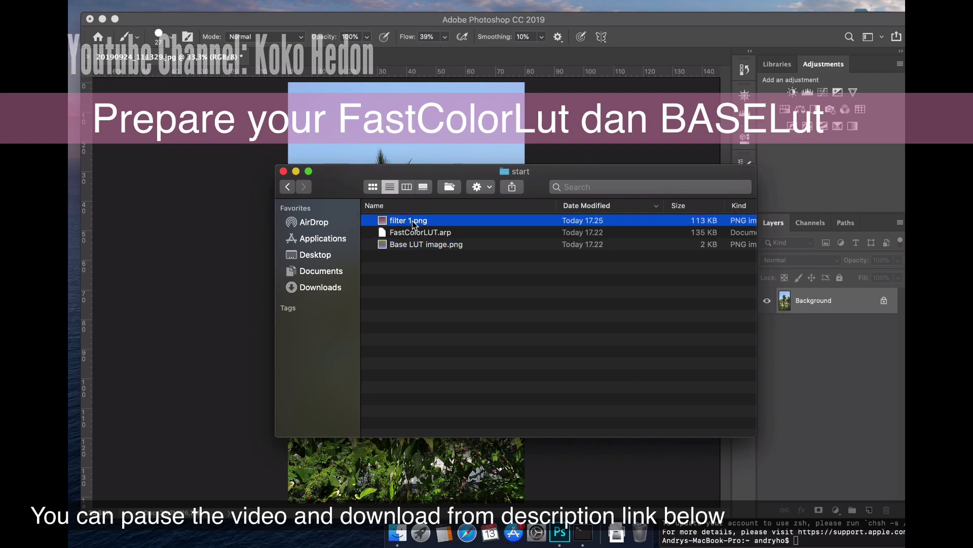
pyautogui.click(209, 241)
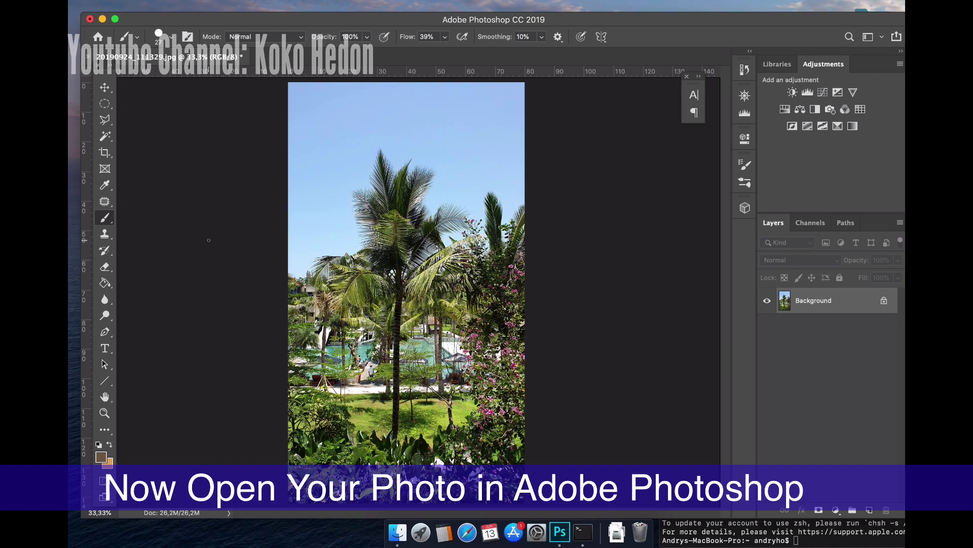
# Step: Try lowering the photo's Master saturation to -100 with Hue/Saturation, and return it to 0
pyautogui.press('super+u')
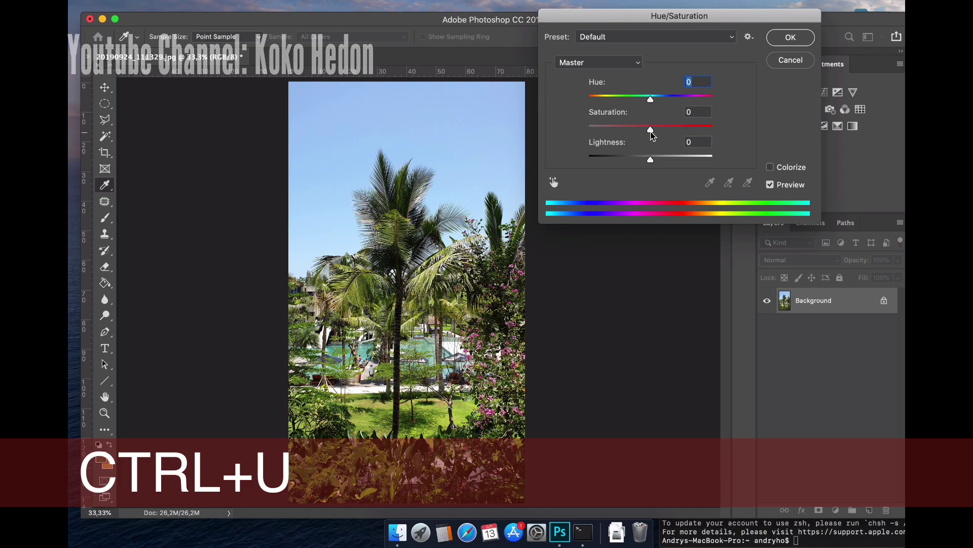
pyautogui.moveTo(651, 131); pyautogui.dragTo(580, 137)
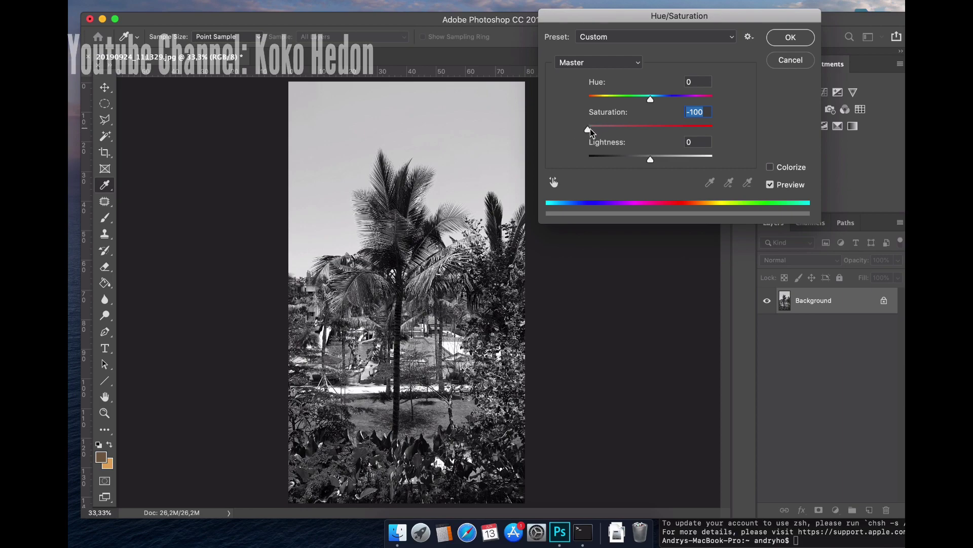
pyautogui.moveTo(589, 130); pyautogui.dragTo(658, 132)
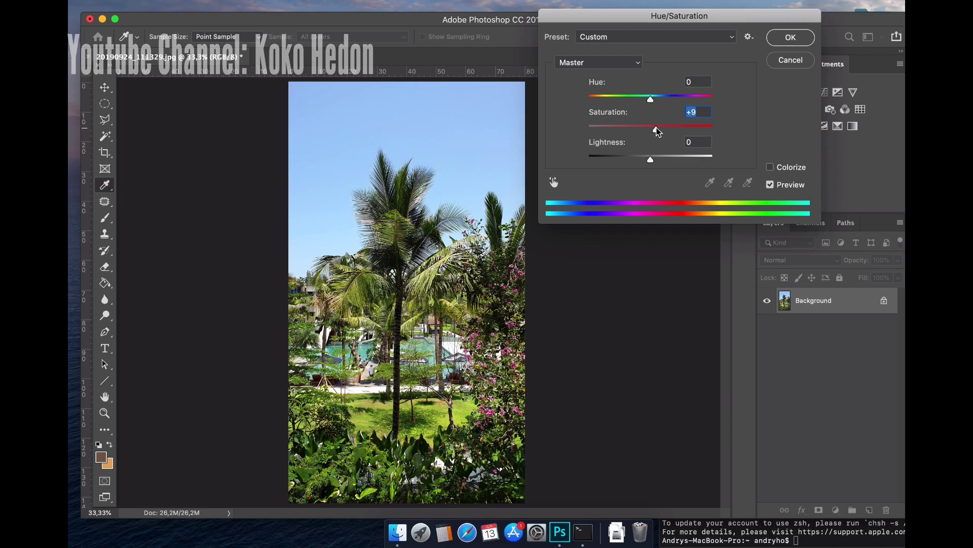
pyautogui.write('0')
pyautogui.press('Return')
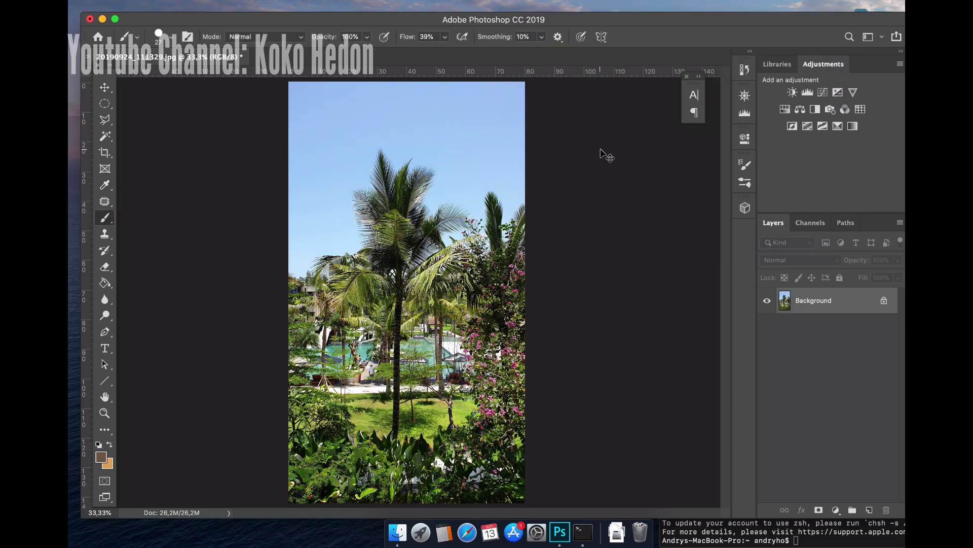
# Step: Start a Hue/Saturation adjustment on the photo and lower the saturation of the Reds and Yellows to -100 each
pyautogui.press('super+u')
pyautogui.click(590, 70)
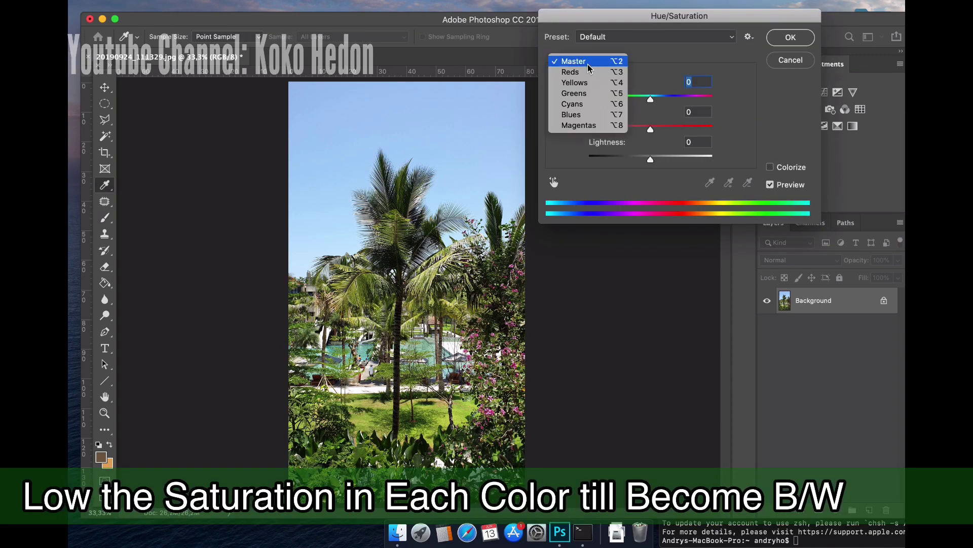
pyautogui.click(589, 73)
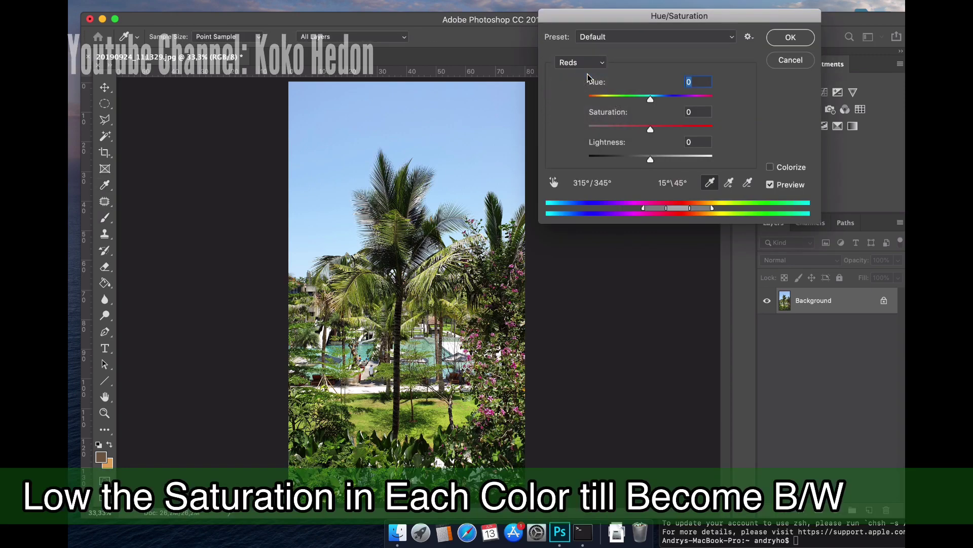
pyautogui.moveTo(650, 129); pyautogui.dragTo(578, 124)
pyautogui.click(588, 63)
pyautogui.click(584, 75)
pyautogui.moveTo(650, 130); pyautogui.dragTo(580, 124)
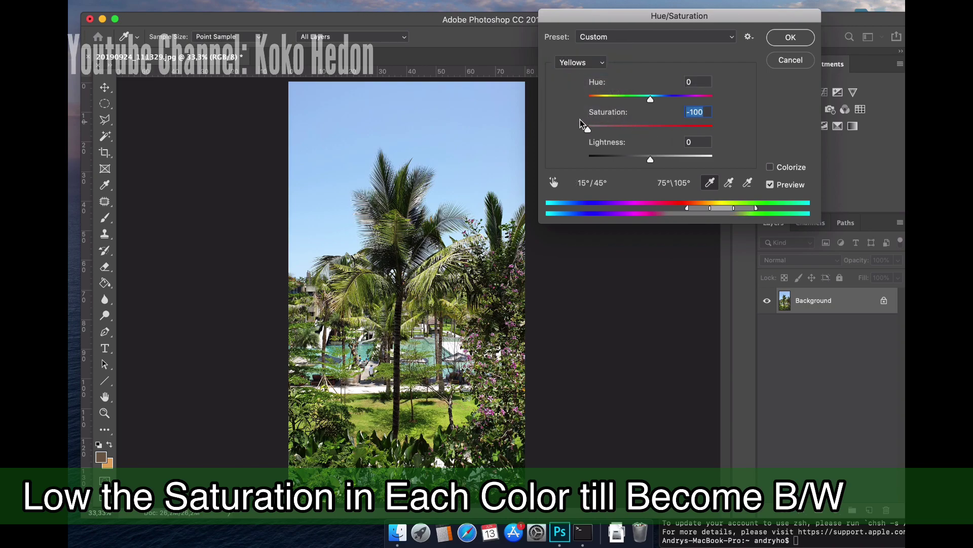
# Step: Lower the saturation of the Greens and Cyans to -100 each
pyautogui.click(583, 63)
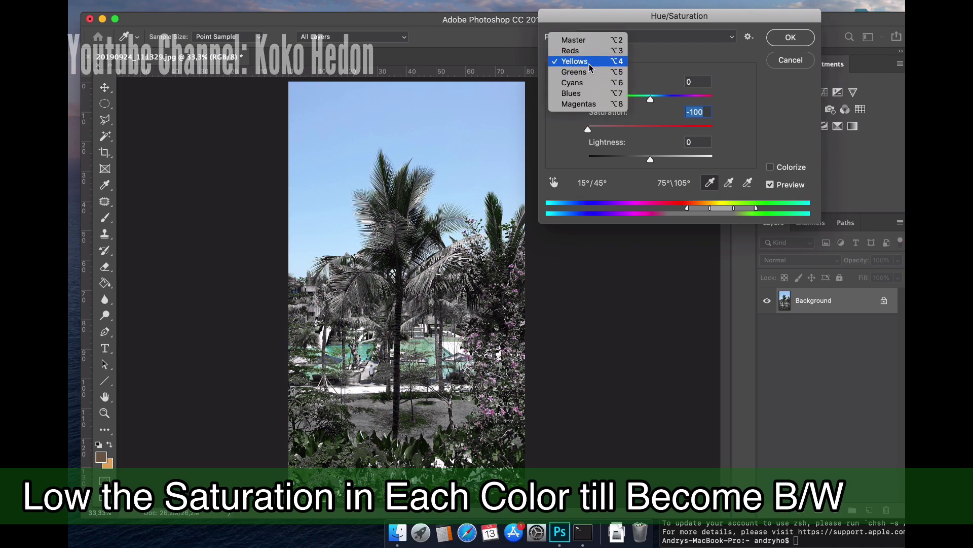
pyautogui.click(589, 74)
pyautogui.moveTo(649, 129); pyautogui.dragTo(578, 126)
pyautogui.click(585, 67)
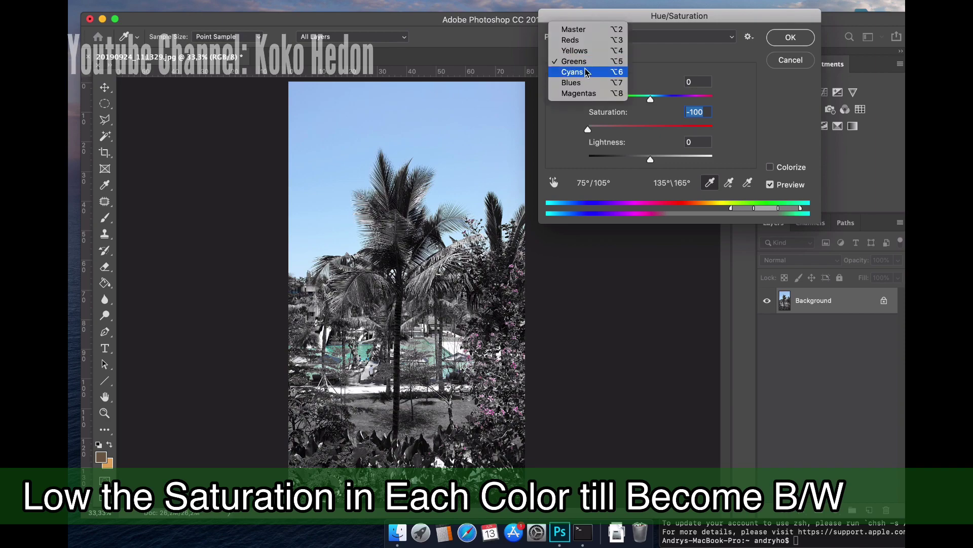
pyautogui.click(586, 74)
pyautogui.moveTo(655, 132); pyautogui.dragTo(588, 130)
# Step: Lower the saturation of the Blues and Magentas to -100 each, and compare the photo with the preview off and on
pyautogui.click(582, 63)
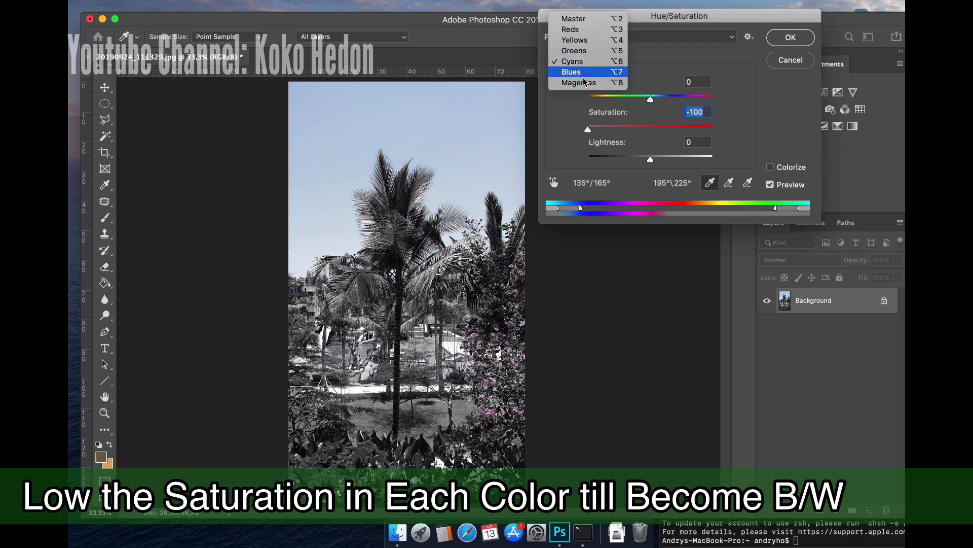
pyautogui.click(586, 72)
pyautogui.moveTo(649, 128); pyautogui.dragTo(577, 123)
pyautogui.click(582, 63)
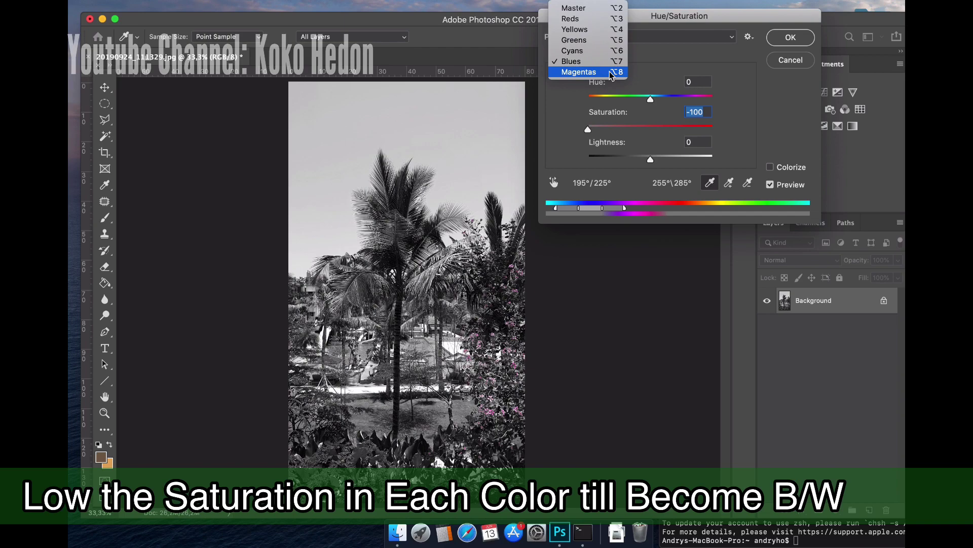
pyautogui.click(579, 72)
pyautogui.moveTo(651, 127); pyautogui.dragTo(585, 129)
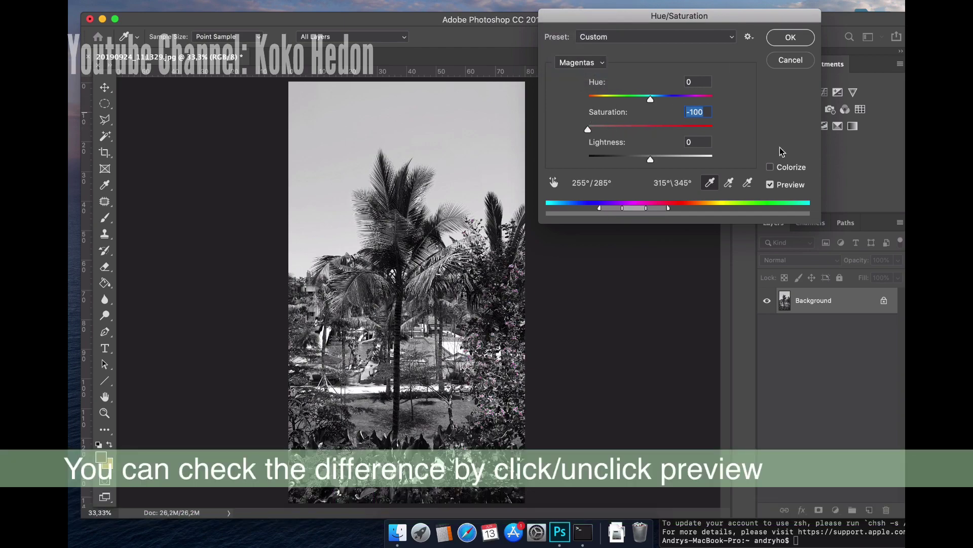
pyautogui.click(771, 185)
pyautogui.click(772, 185)
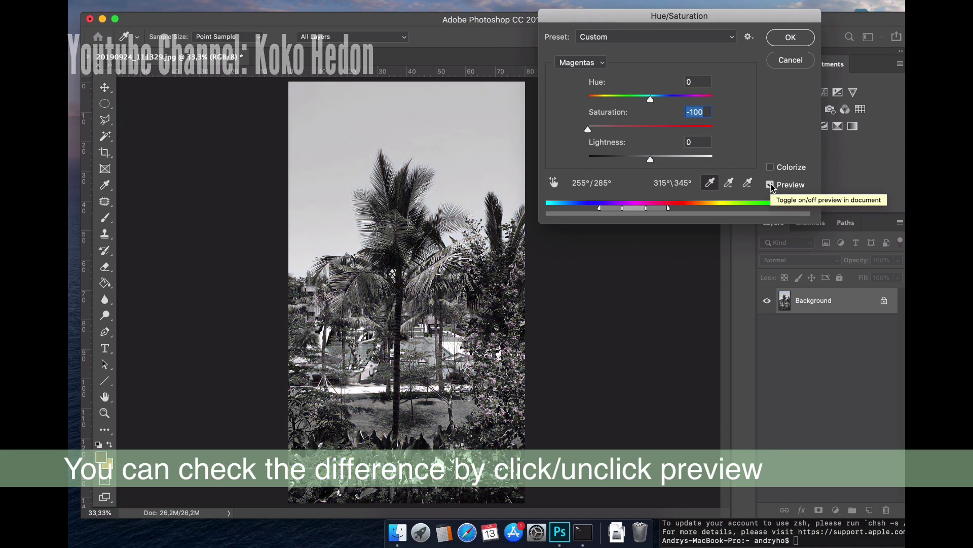
# Step: Set the saturation of the Reds to -30
pyautogui.click(590, 65)
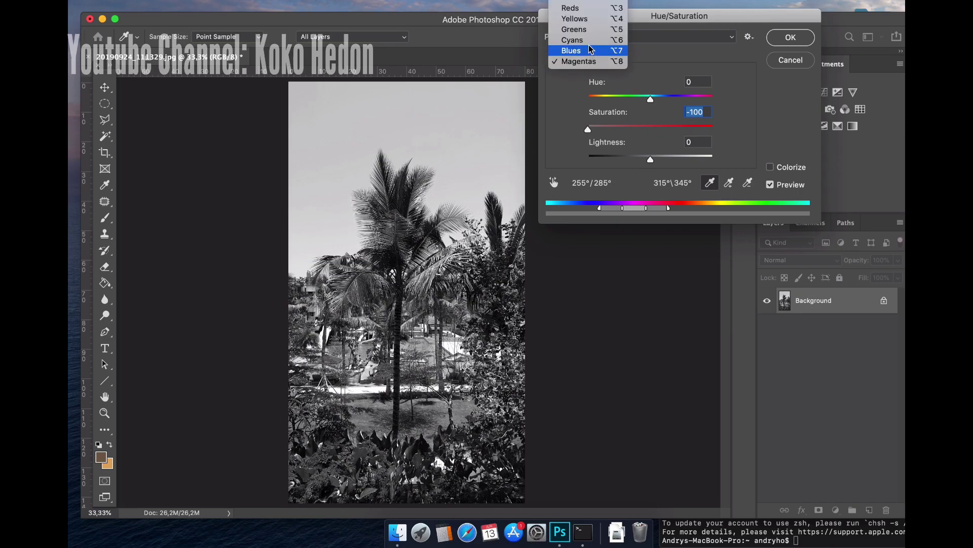
pyautogui.click(594, 17)
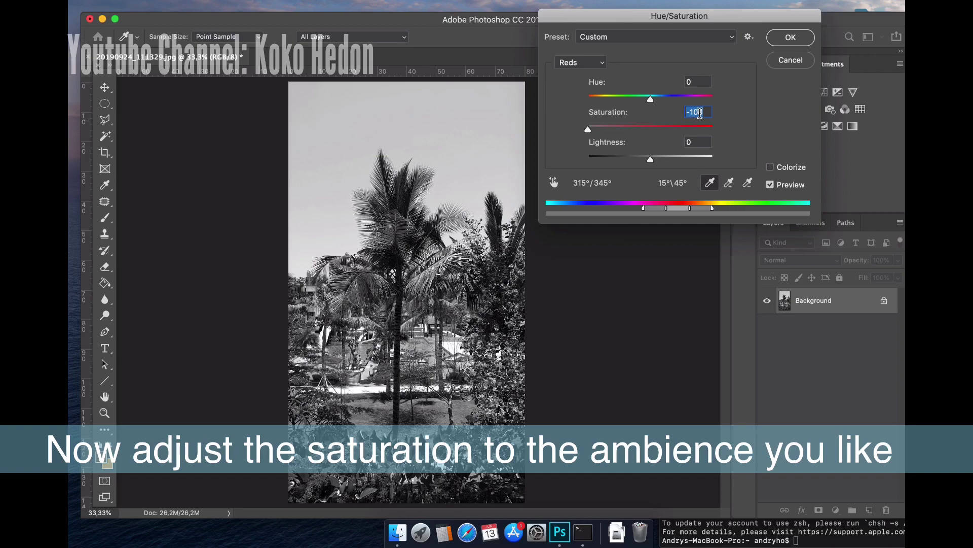
pyautogui.write('-30')
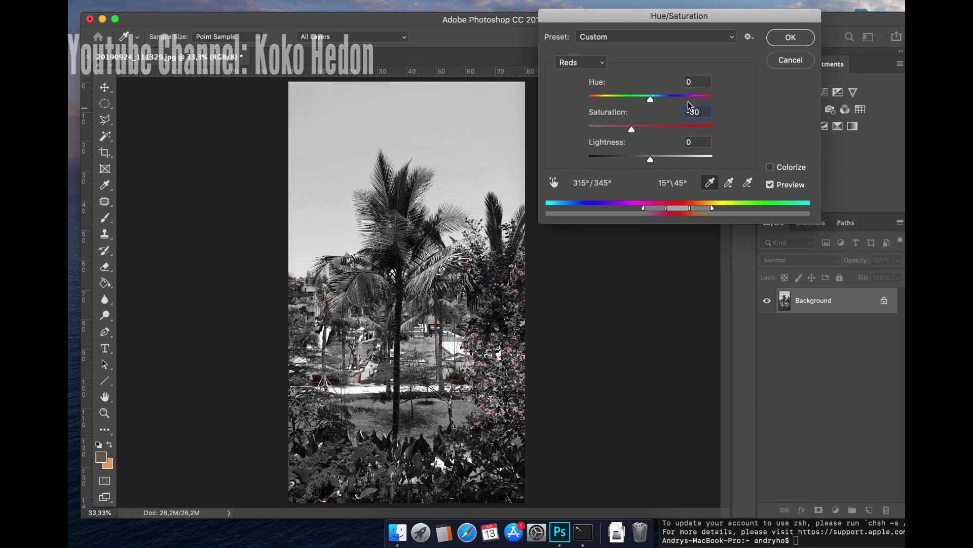
# Step: Set the saturation of the Yellows to -20
pyautogui.click(595, 67)
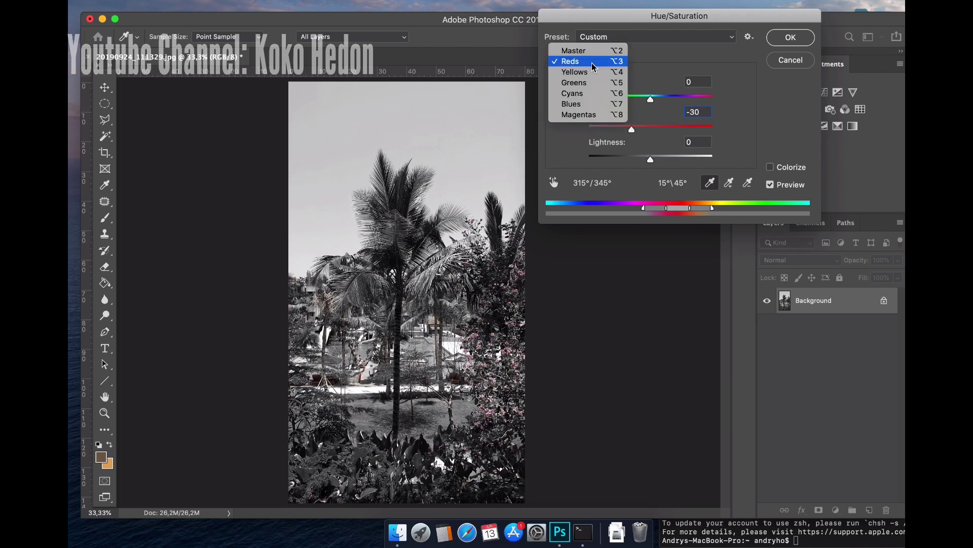
pyautogui.click(592, 75)
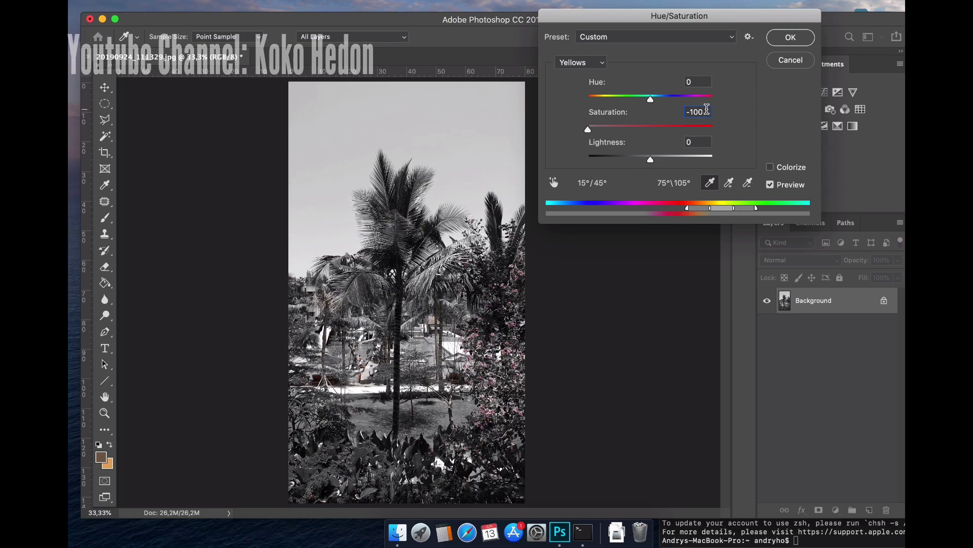
pyautogui.press('BackSpace')
pyautogui.press('BackSpace')
pyautogui.write('2')
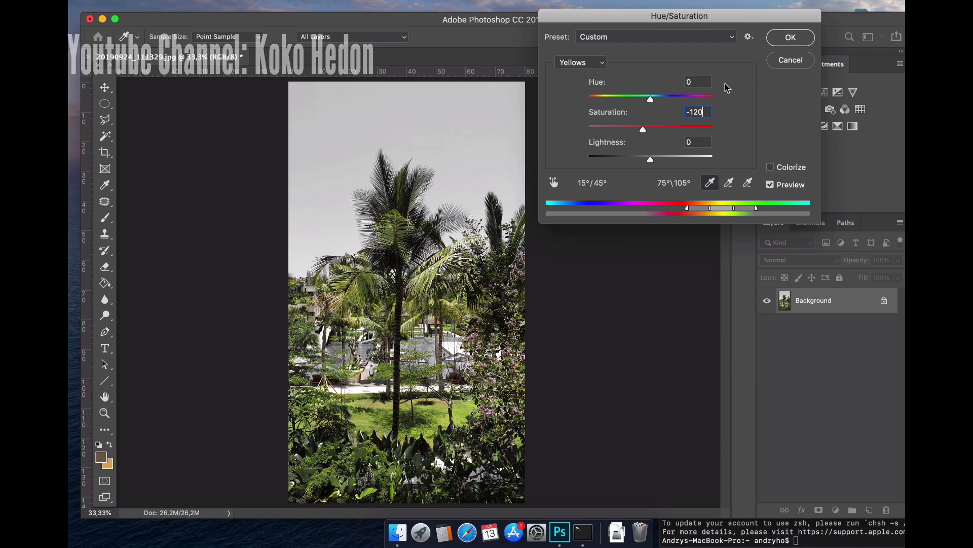
pyautogui.click(653, 102)
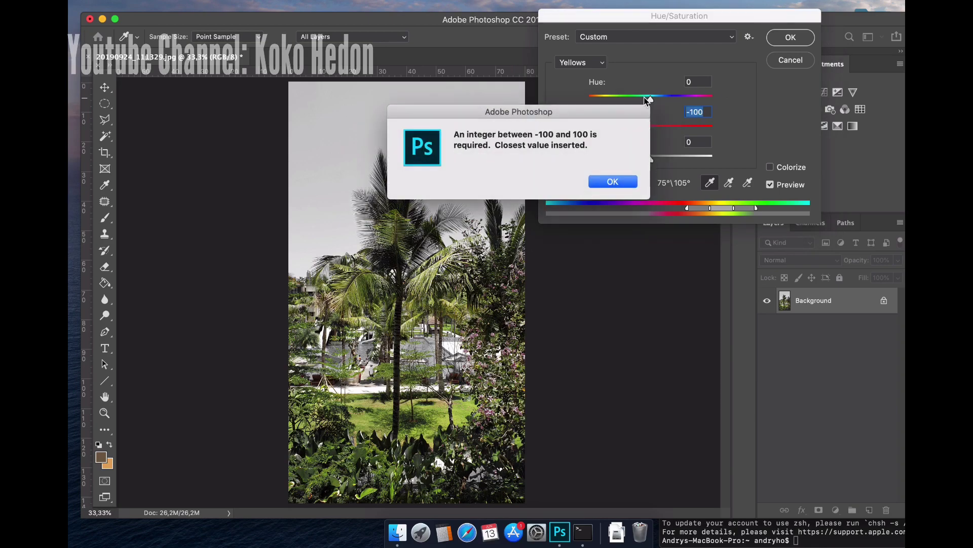
pyautogui.click(618, 184)
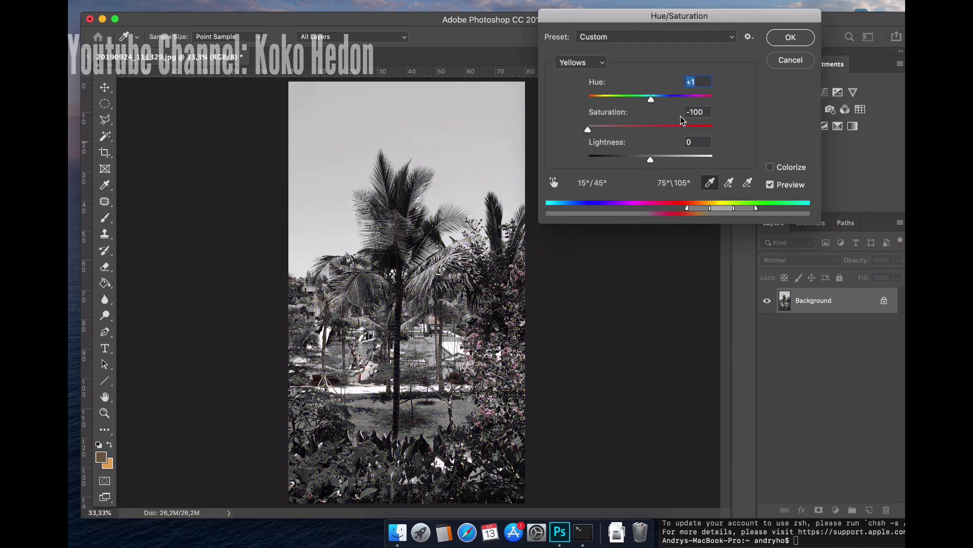
pyautogui.click(704, 112)
pyautogui.write('0')
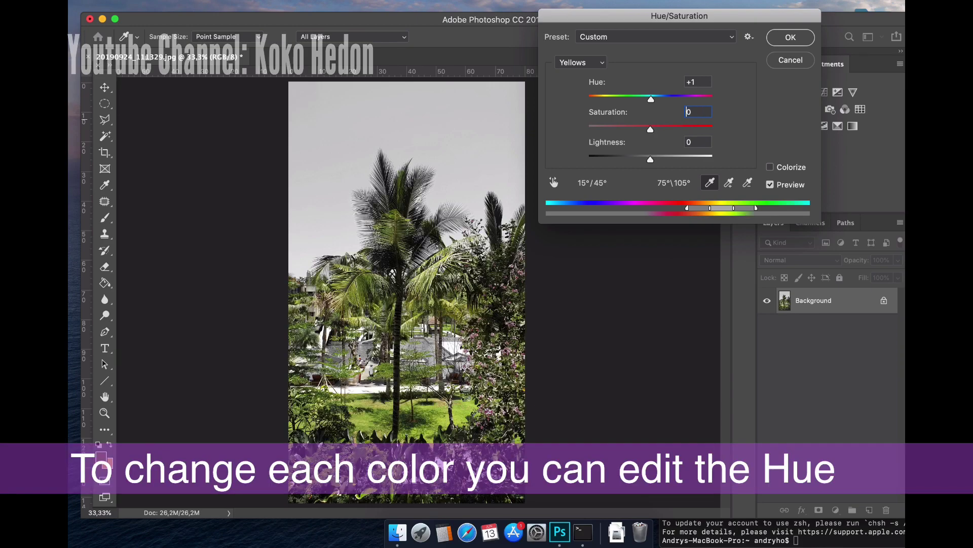
pyautogui.write('-2')
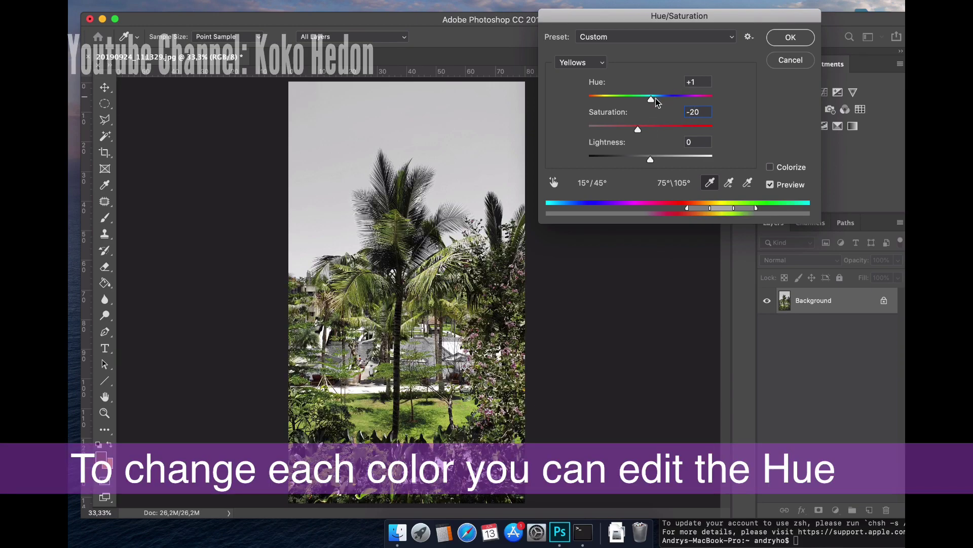
# Step: Shift the hue of the Yellows to -79 and set their saturation to -80
pyautogui.moveTo(651, 99); pyautogui.dragTo(619, 105)
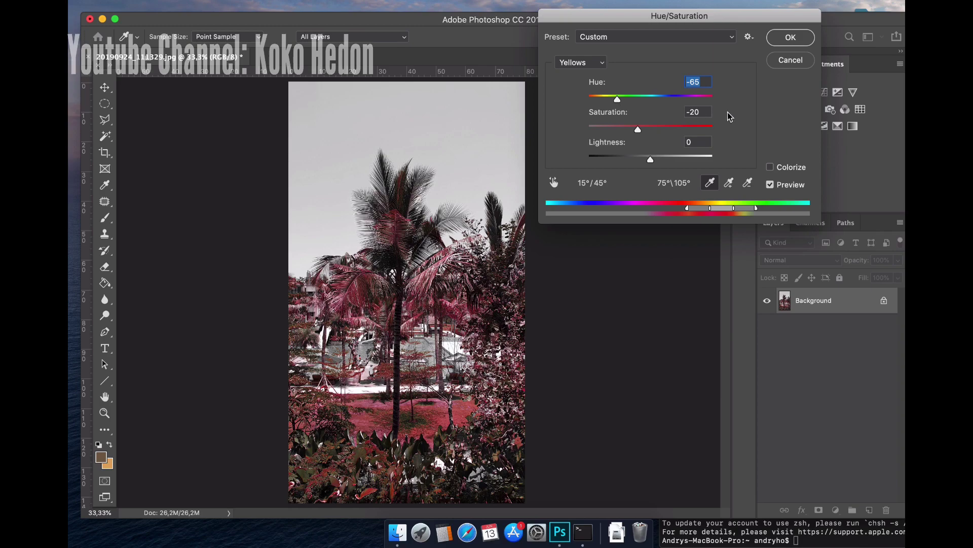
pyautogui.press('Tab')
pyautogui.write('-30')
pyautogui.moveTo(619, 99)
pyautogui.mouseDown()
pyautogui.moveTo(688, 104)
pyautogui.moveTo(613, 100)
pyautogui.mouseUp()
pyautogui.moveTo(633, 131); pyautogui.dragTo(607, 127)
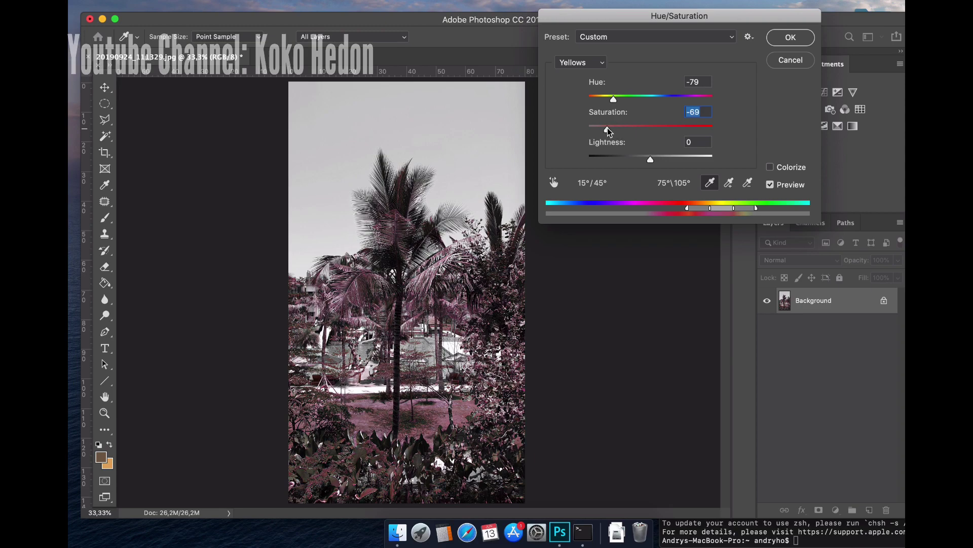
pyautogui.write('-80')
# Step: Shift the hue of the Greens to -80 and raise their lightness to +25
pyautogui.click(598, 67)
pyautogui.click(594, 72)
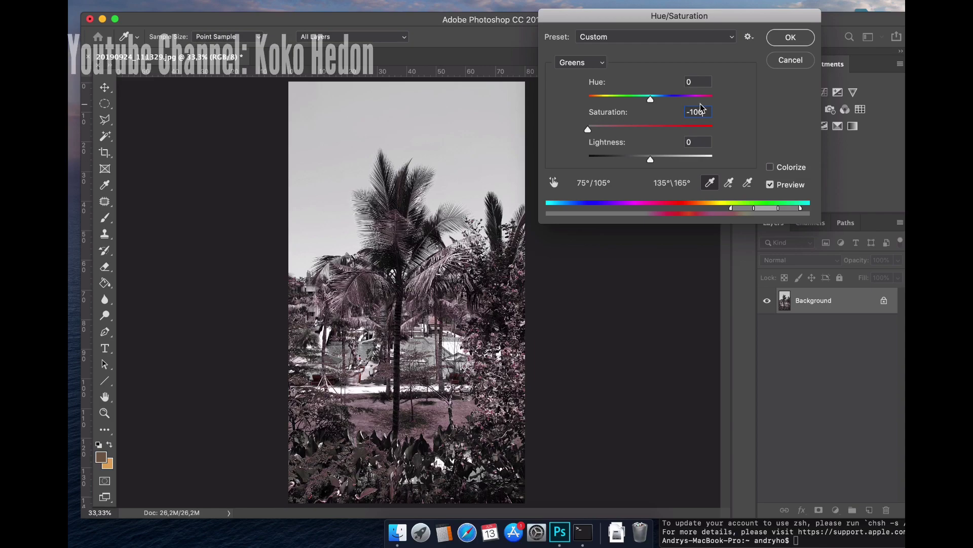
pyautogui.moveTo(650, 100); pyautogui.dragTo(614, 98)
pyautogui.moveTo(652, 158); pyautogui.dragTo(668, 160)
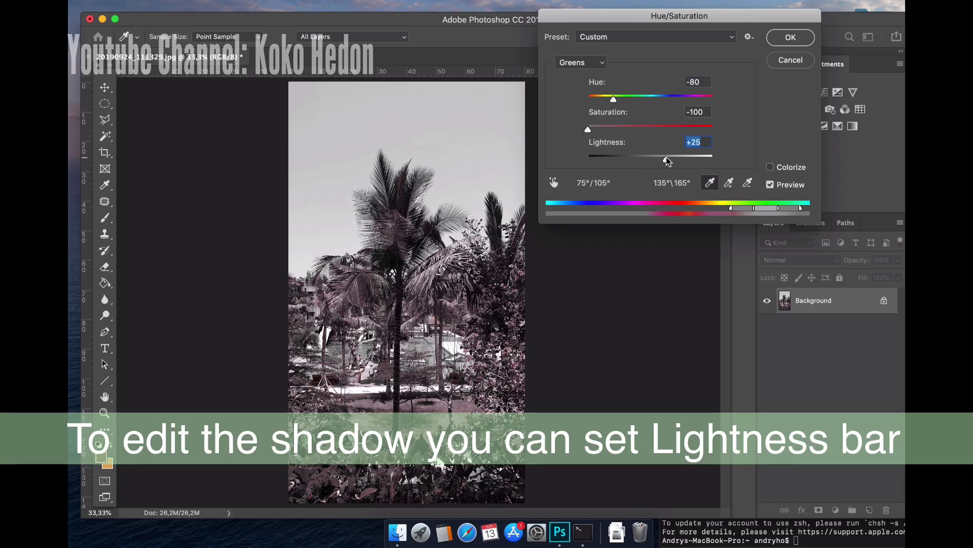
# Step: Raise the lightness of the Yellows to +16
pyautogui.click(593, 63)
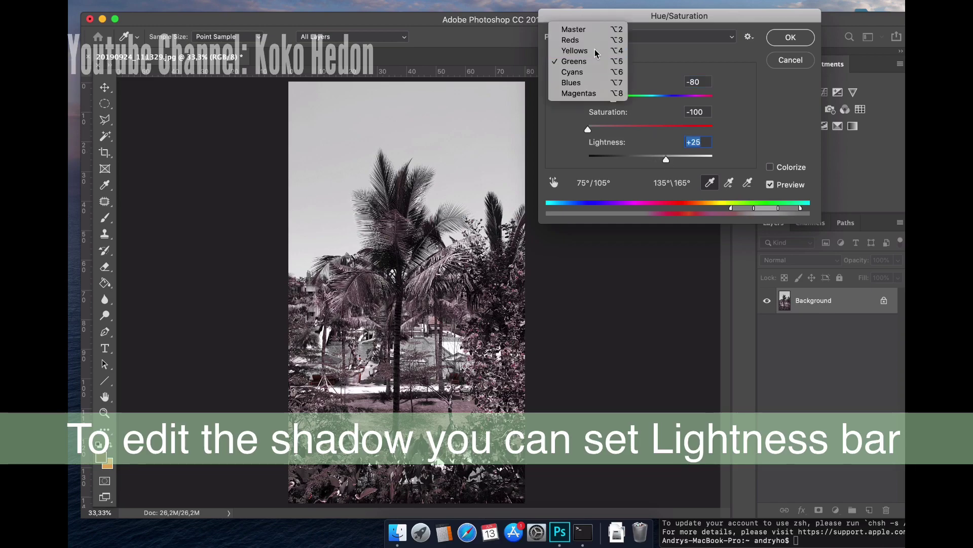
pyautogui.click(573, 51)
pyautogui.moveTo(651, 160)
pyautogui.mouseDown()
pyautogui.moveTo(682, 159)
pyautogui.moveTo(661, 163)
pyautogui.mouseUp()
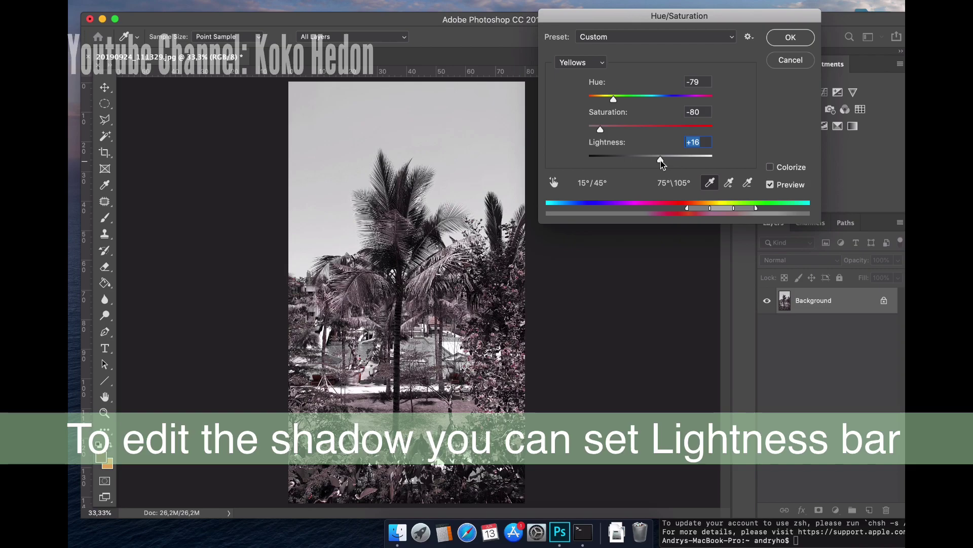
# Step: Review the hue, saturation and lightness values of the Reds, Yellows, Greens and Cyans, and apply the Hue/Saturation adjustment to the photo
pyautogui.click(582, 63)
pyautogui.click(580, 40)
pyautogui.click(583, 60)
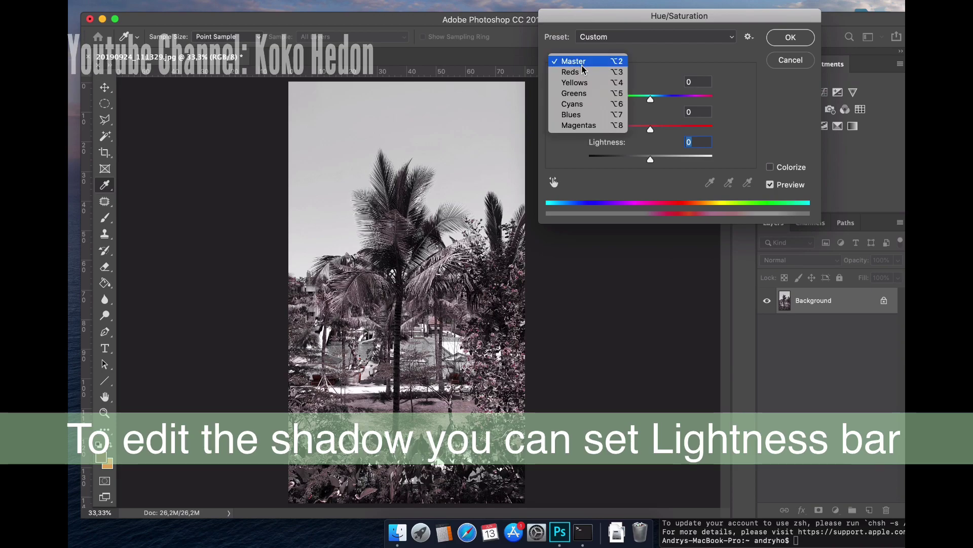
pyautogui.click(582, 72)
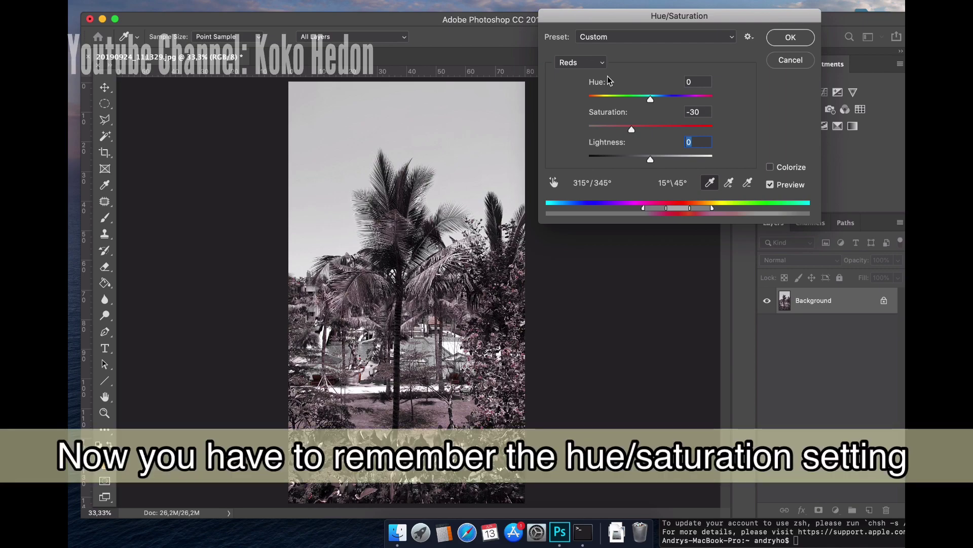
pyautogui.click(588, 64)
pyautogui.click(583, 75)
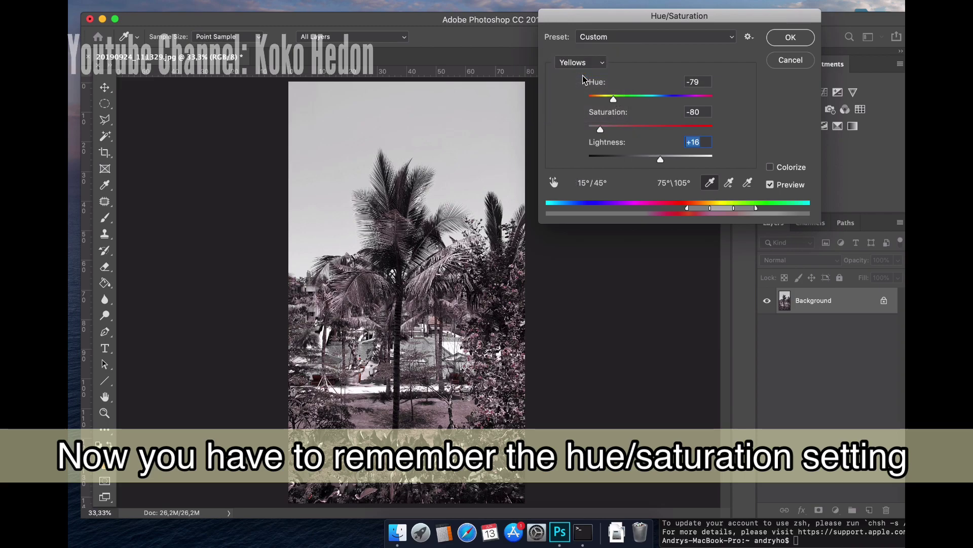
pyautogui.click(578, 63)
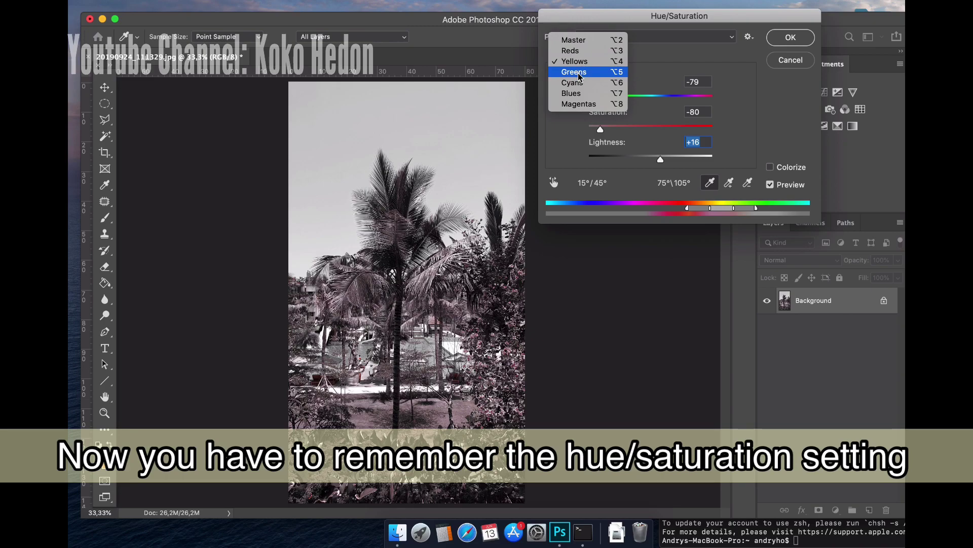
pyautogui.press('Escape')
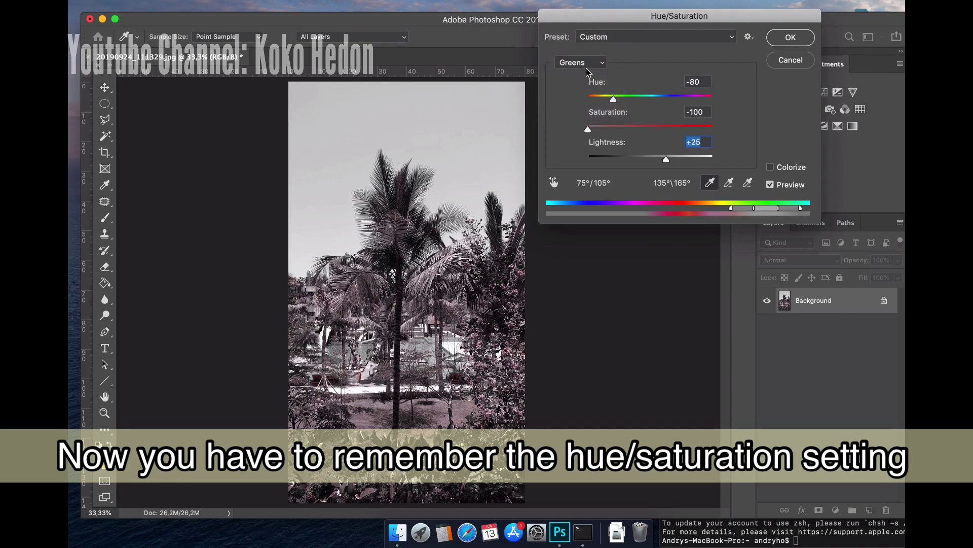
pyautogui.click(584, 63)
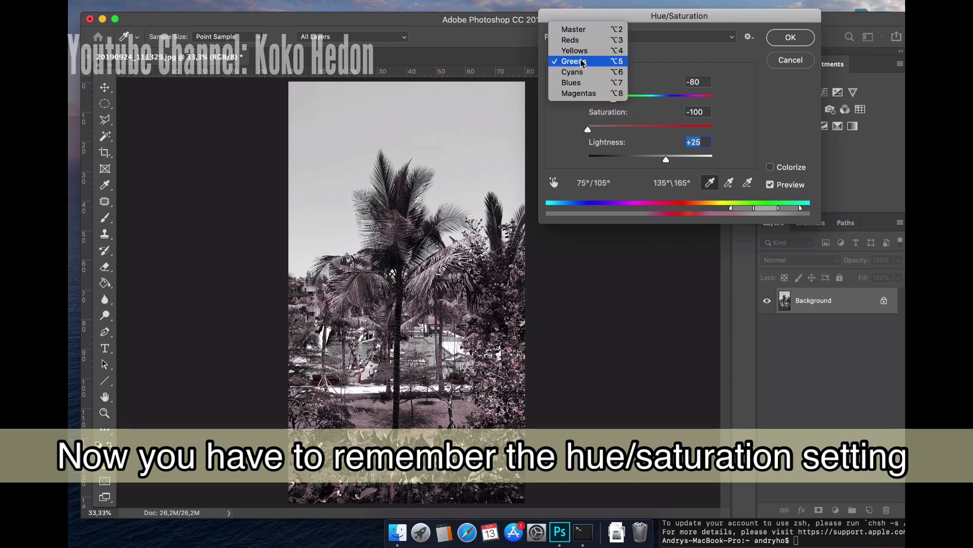
pyautogui.click(579, 74)
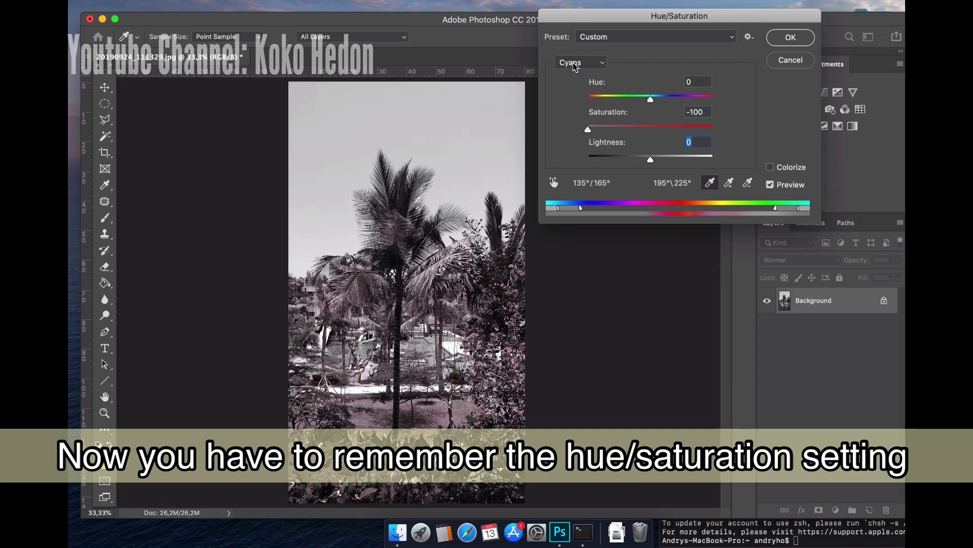
pyautogui.click(796, 39)
# Step: Open a Levels adjustment for the photo, try a brighter midtone input level and return it to 1
pyautogui.hotkey('ctrl', 'l')
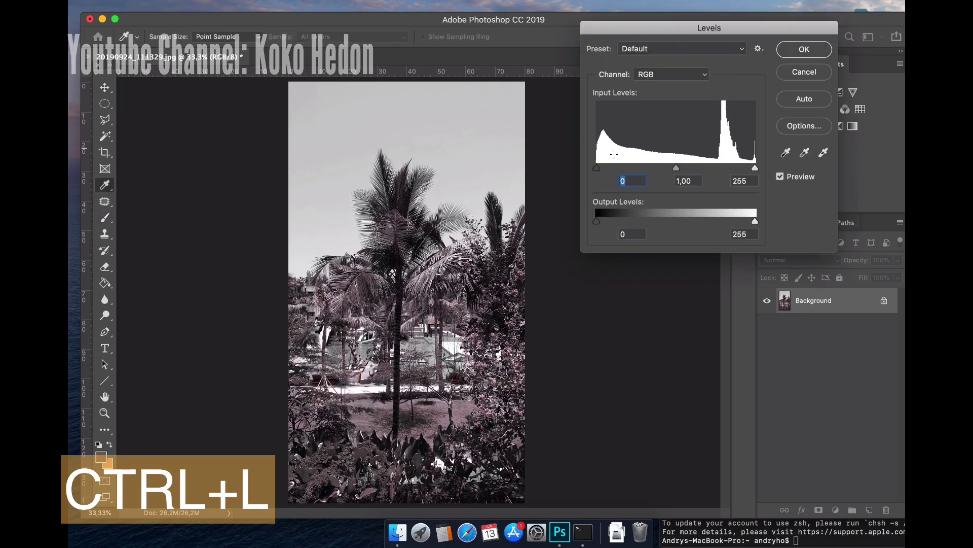
pyautogui.moveTo(597, 168)
pyautogui.mouseDown()
pyautogui.moveTo(624, 168)
pyautogui.moveTo(583, 169)
pyautogui.mouseUp()
pyautogui.moveTo(755, 171)
pyautogui.mouseDown()
pyautogui.moveTo(726, 167)
pyautogui.moveTo(772, 174)
pyautogui.mouseUp()
pyautogui.moveTo(675, 168)
pyautogui.mouseDown()
pyautogui.moveTo(688, 169)
pyautogui.moveTo(671, 169)
pyautogui.mouseUp()
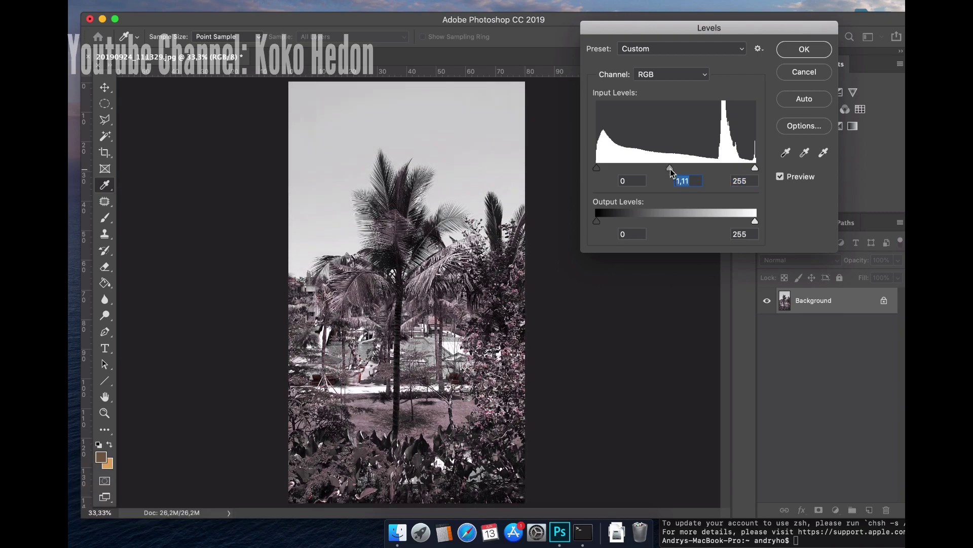
pyautogui.press('BackSpace')
pyautogui.press('BackSpace')
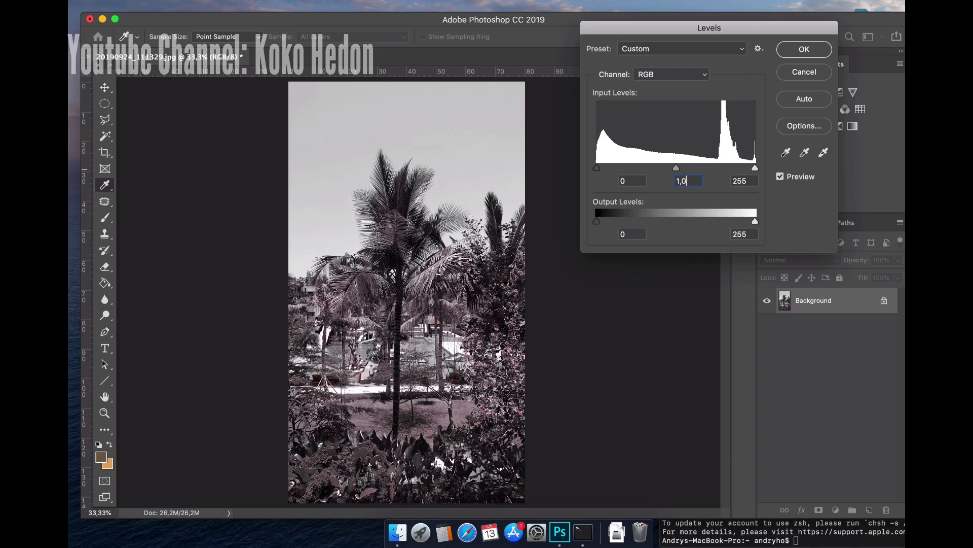
# Step: Set the black output level to 20, compare the photo with and without the preview, and apply the Levels adjustment
pyautogui.moveTo(597, 221); pyautogui.dragTo(610, 221)
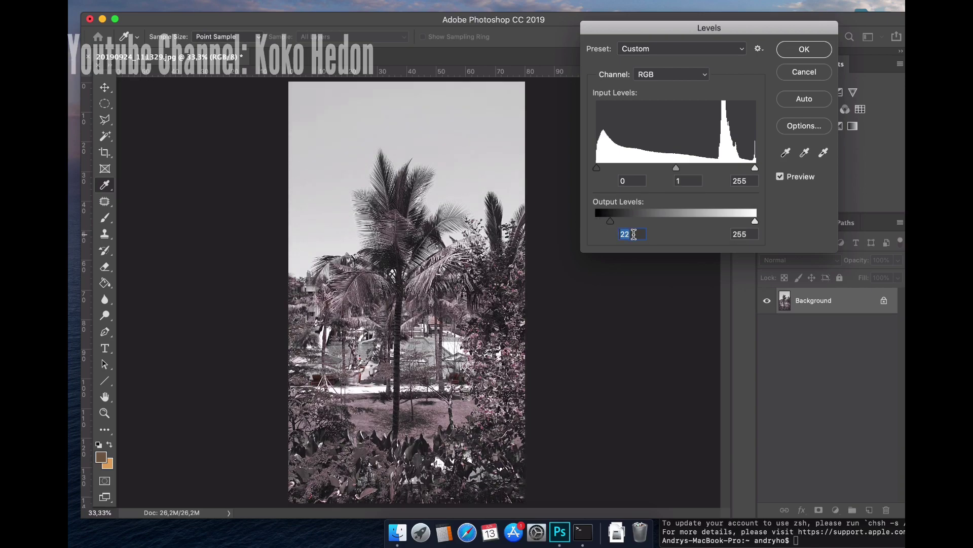
pyautogui.write('20')
pyautogui.click(781, 178)
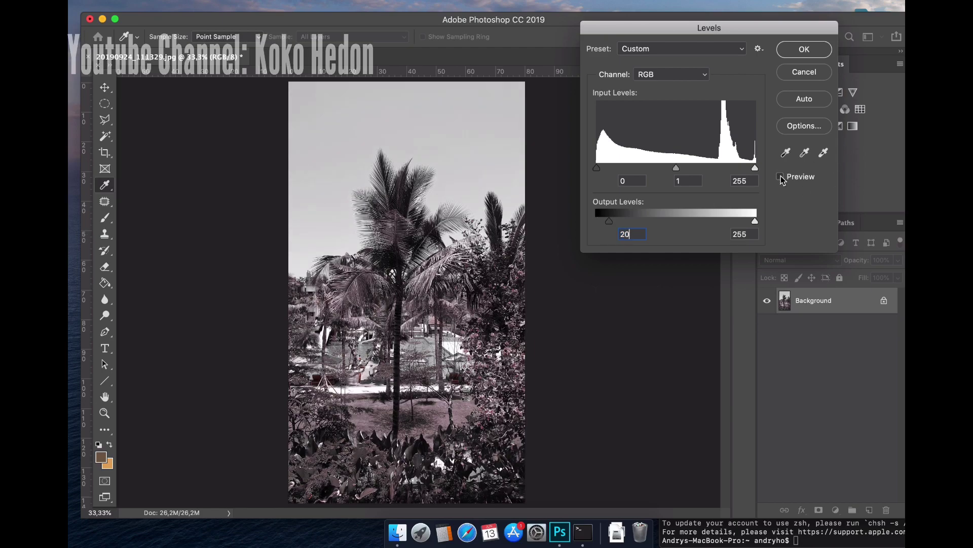
pyautogui.click(780, 177)
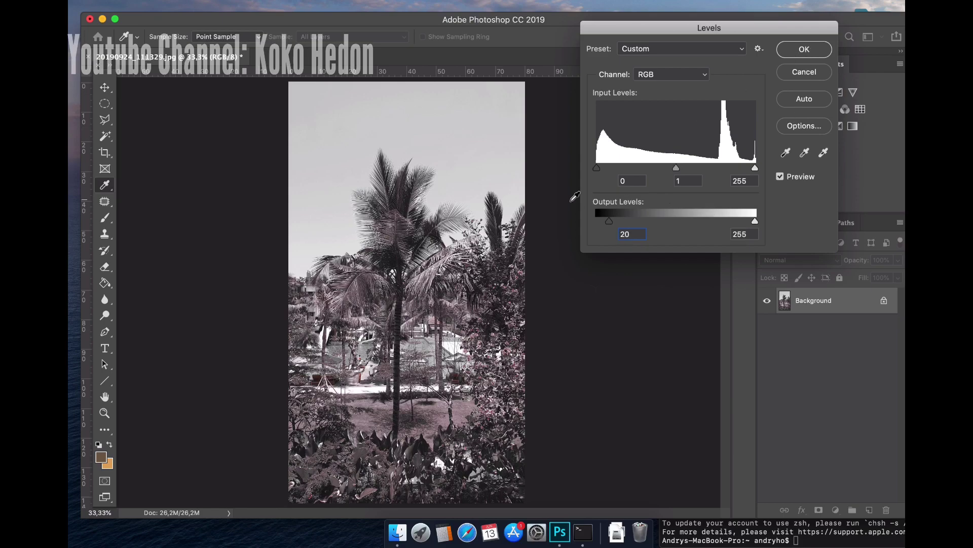
pyautogui.click(814, 50)
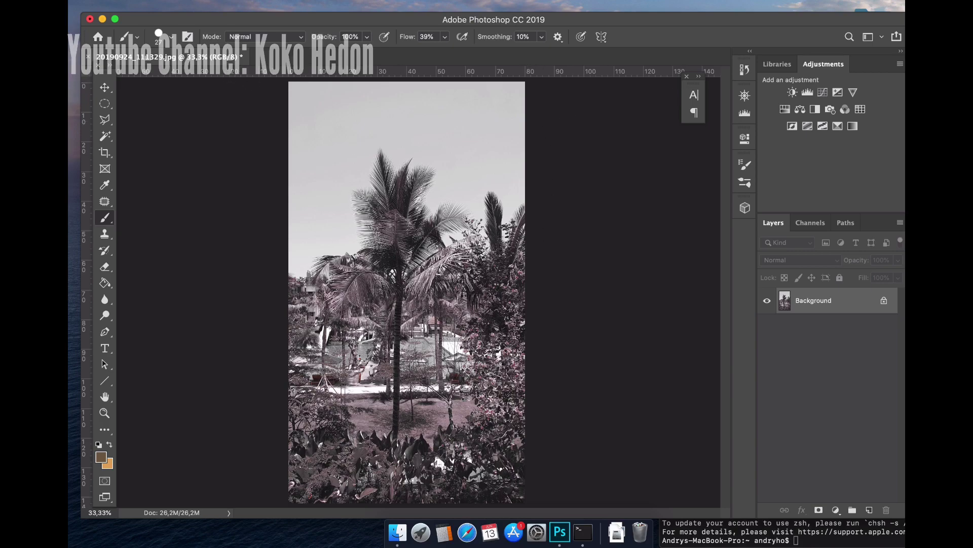
# Step: Open Base LUT image.png from the start folder
pyautogui.click(190, 3)
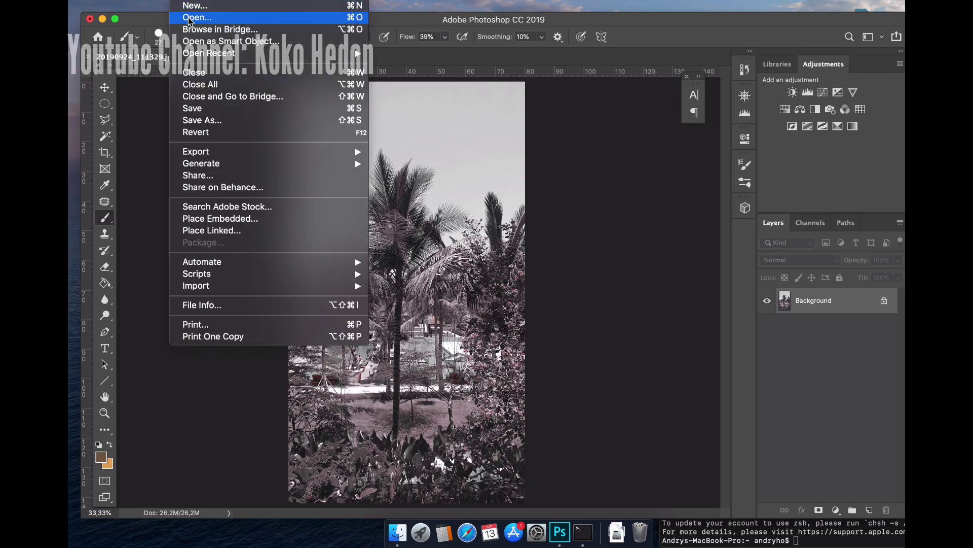
pyautogui.click(192, 14)
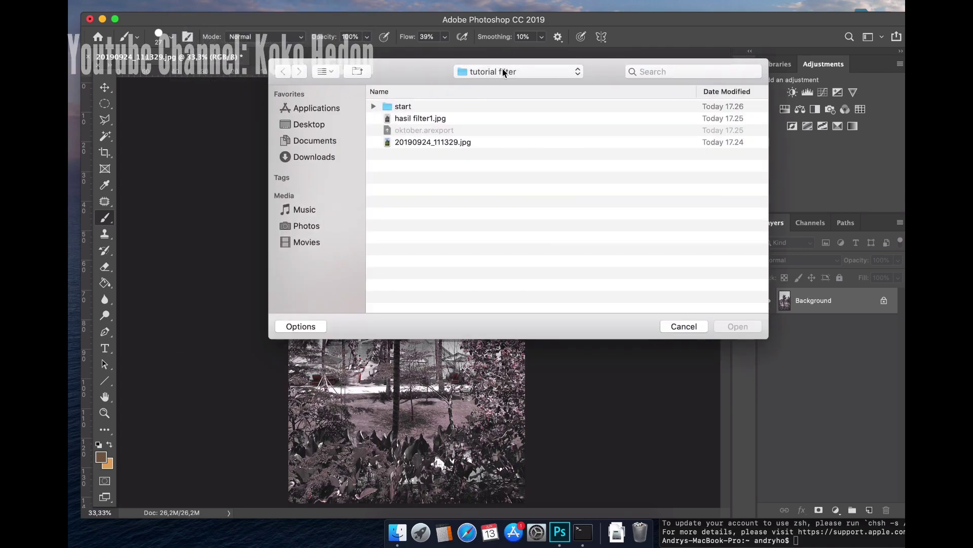
pyautogui.click(397, 105)
pyautogui.doubleClick(397, 106)
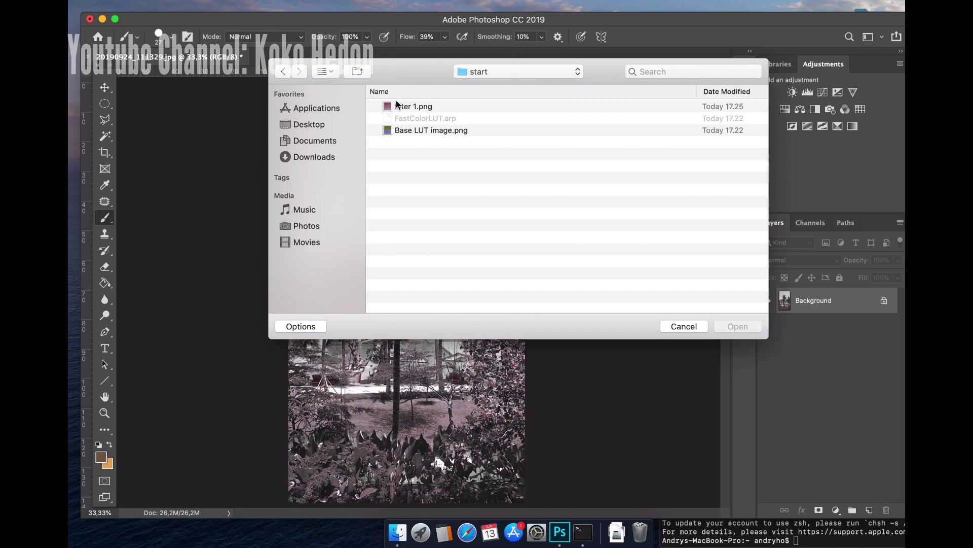
pyautogui.click(422, 131)
pyautogui.doubleClick(422, 131)
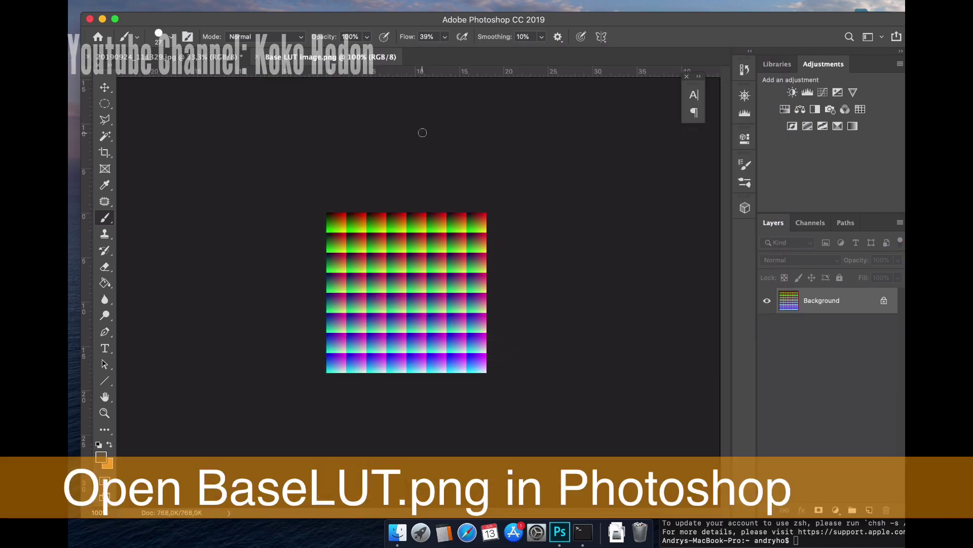
# Step: Try lowering the saturation of the Reds to -30 on the Base LUT image with Hue/Saturation
pyautogui.press('super+u')
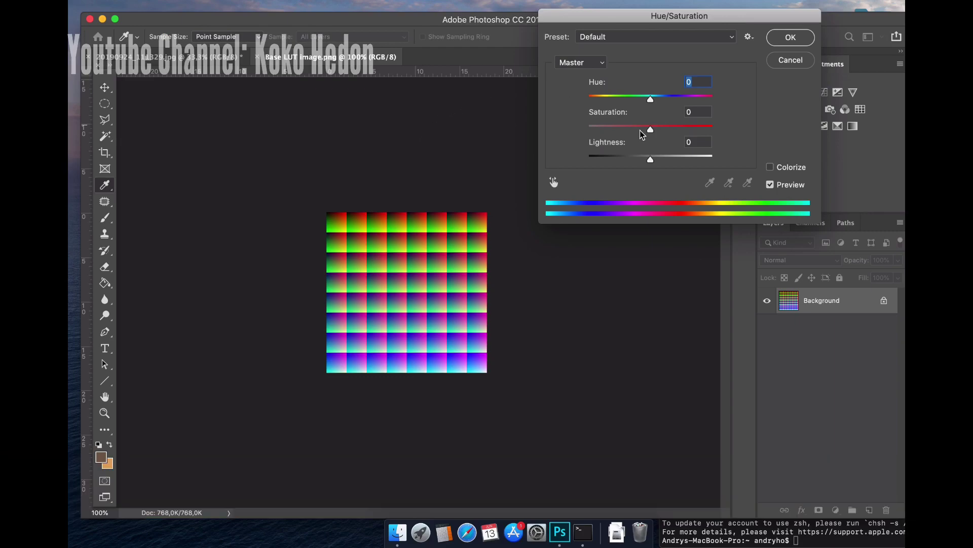
pyautogui.click(591, 63)
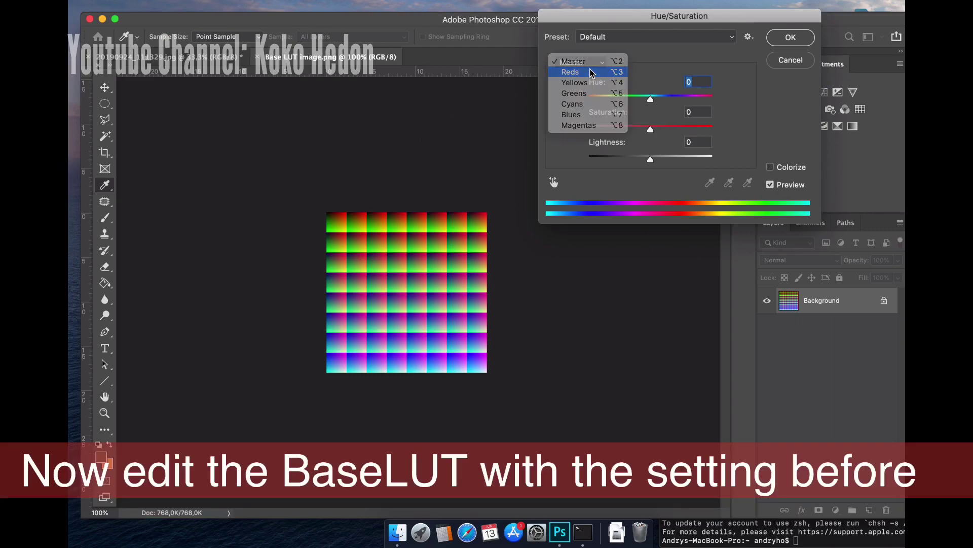
pyautogui.click(591, 73)
pyautogui.click(686, 112)
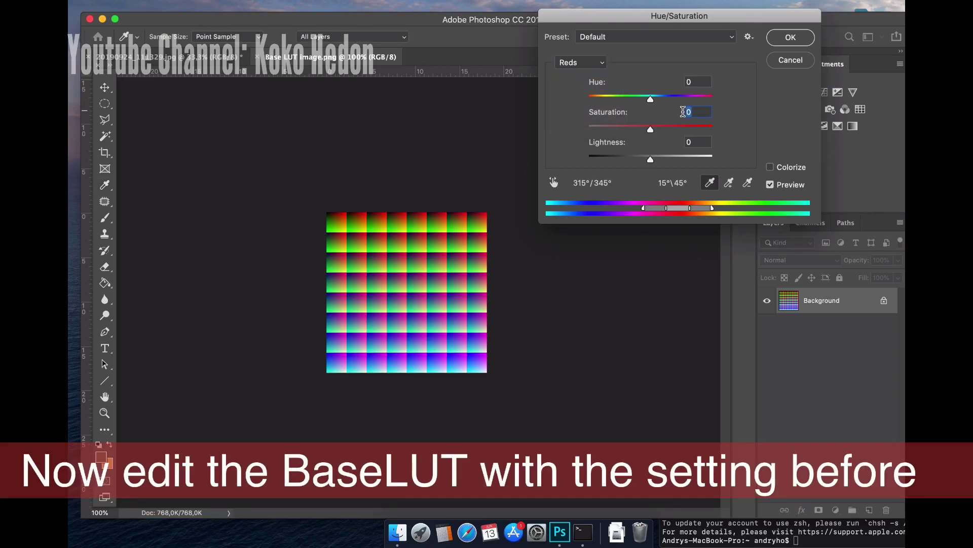
pyautogui.write('-30')
pyautogui.click(791, 38)
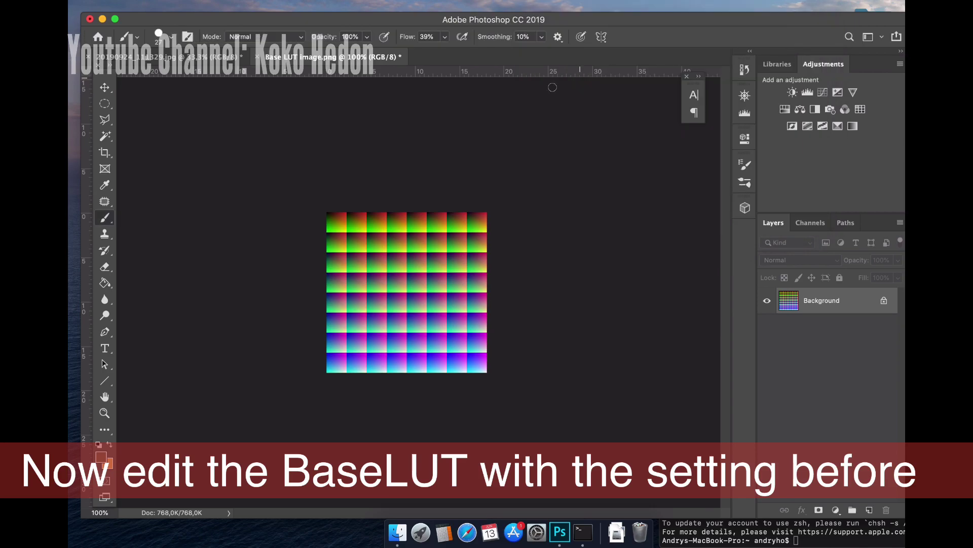
# Step: Undo the Reds saturation change on the Base LUT image, leaving Hue/Saturation without a new adjustment
pyautogui.hotkey('ctrl', 'z')
pyautogui.hotkey('ctrl', 'u')
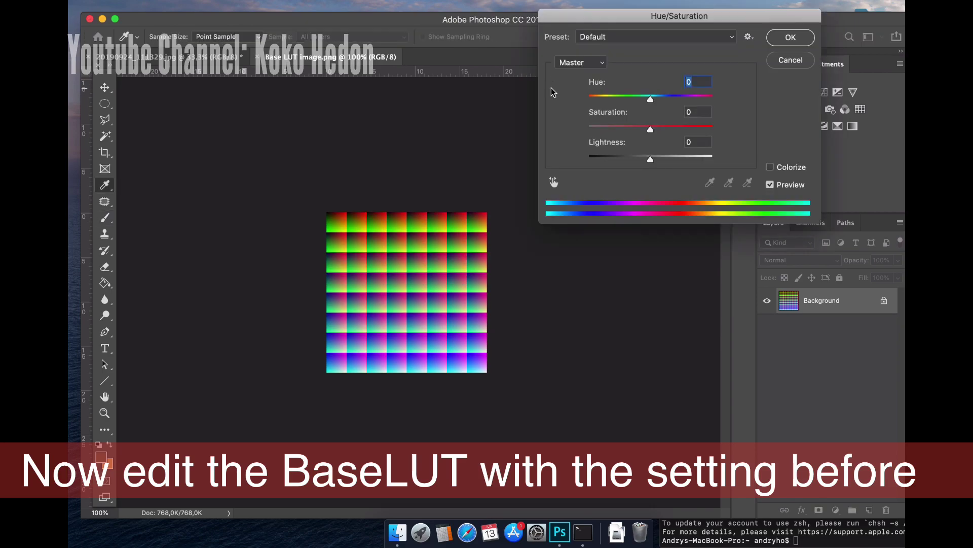
pyautogui.click(793, 60)
# Step: Open filter 1.png from the start folder and compare it with the unedited Base LUT image
pyautogui.click(185, 1)
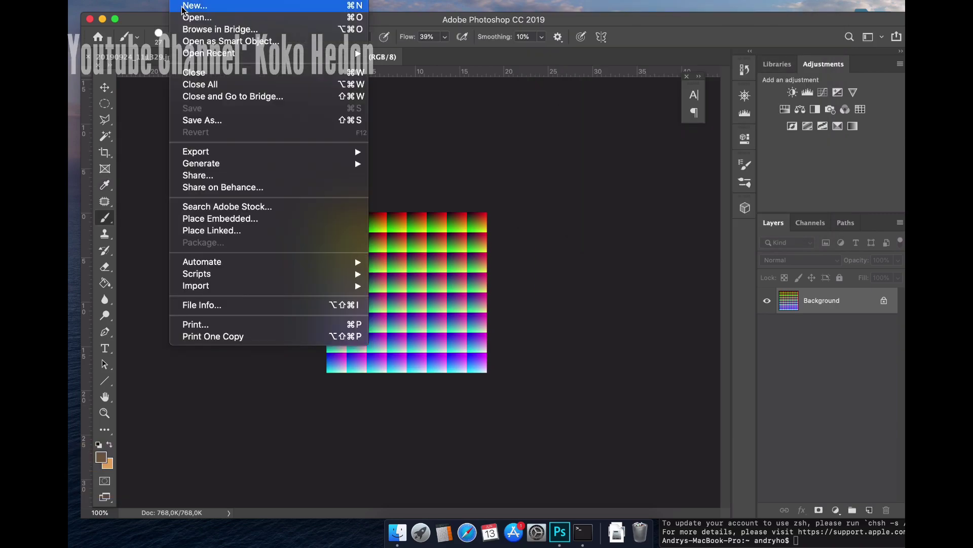
pyautogui.click(184, 13)
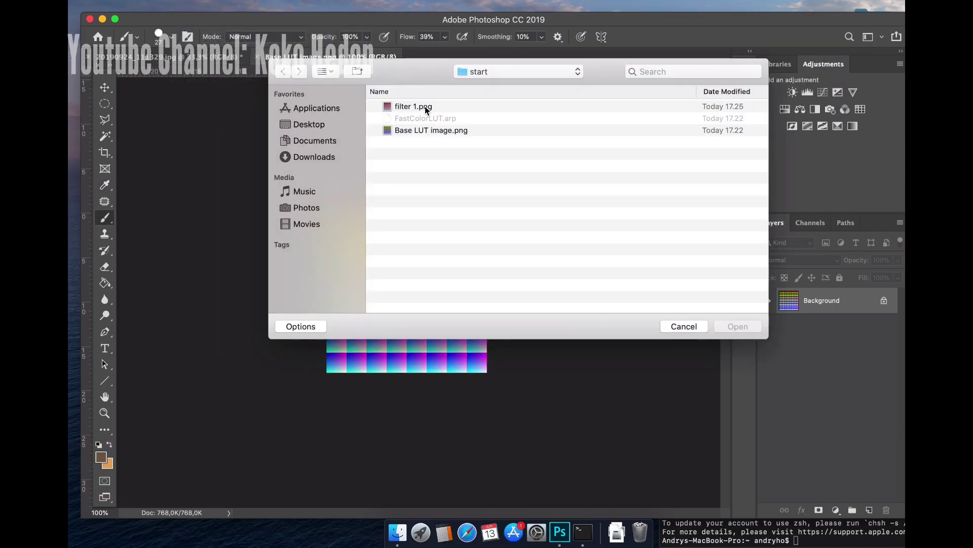
pyautogui.click(424, 106)
pyautogui.doubleClick(423, 108)
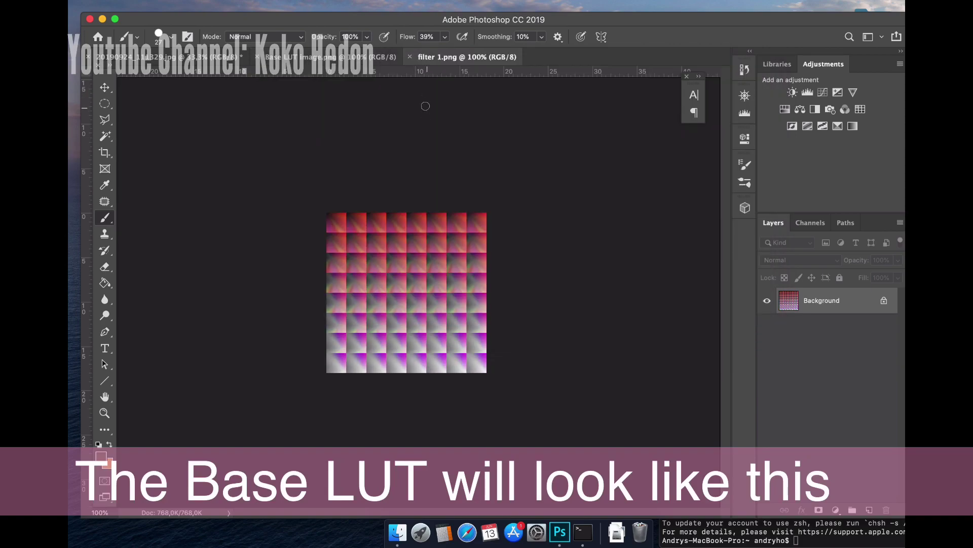
pyautogui.click(367, 59)
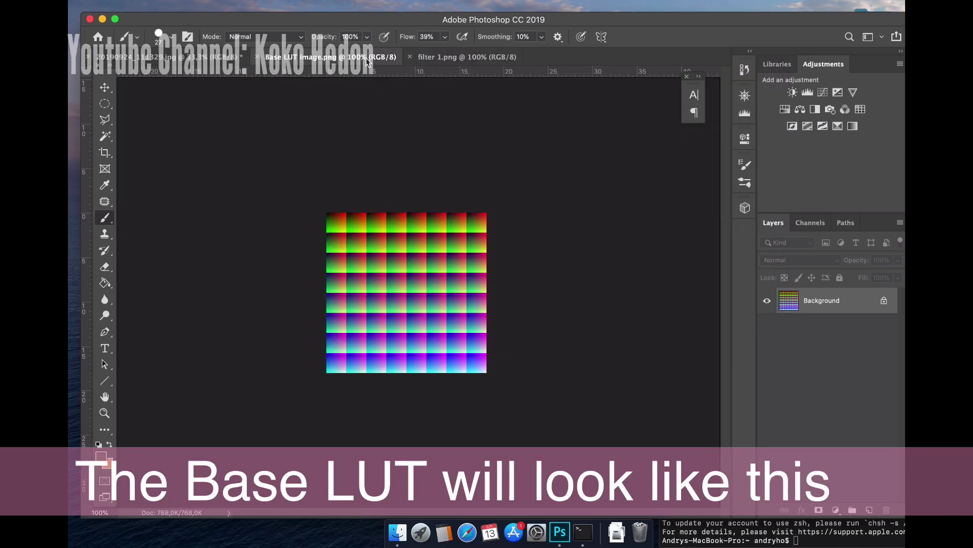
pyautogui.click(446, 58)
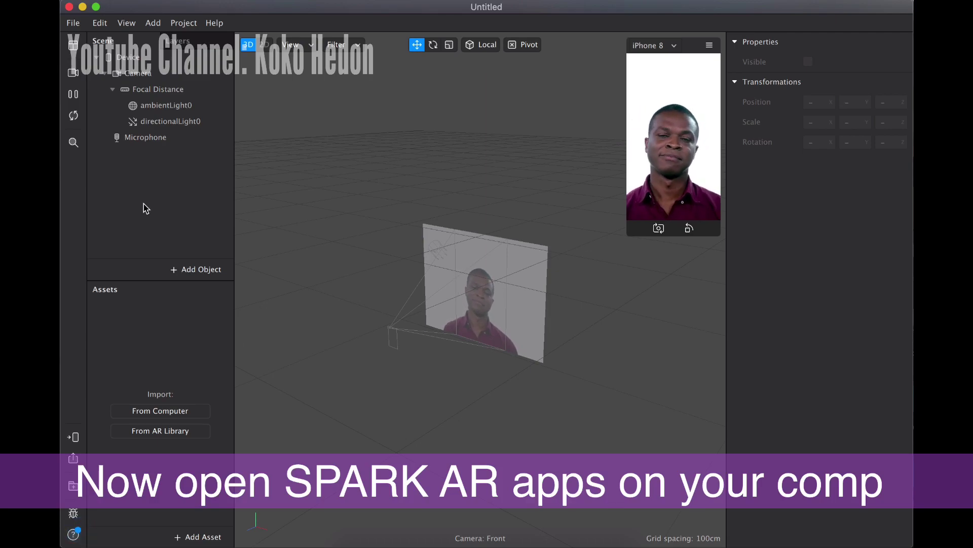
# Step: Switch to Spark AR and, after trying other faces, choose the 0:10 clip of the man with glasses as the real-time simulation
pyautogui.click(74, 74)
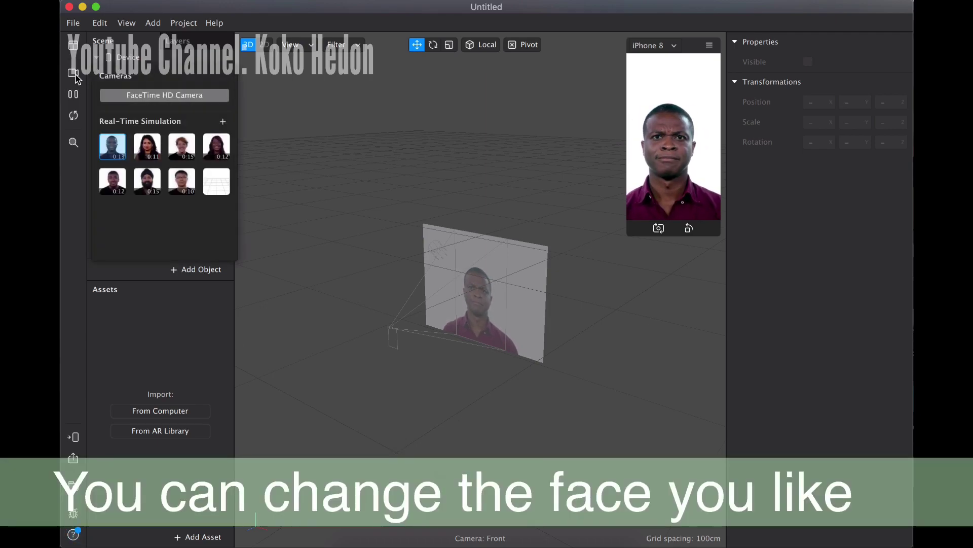
pyautogui.click(185, 155)
pyautogui.click(218, 154)
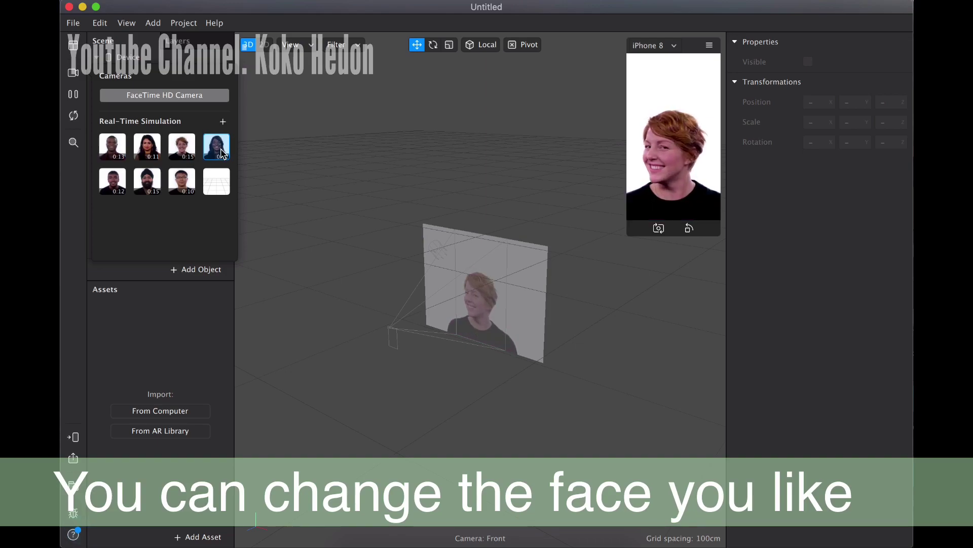
pyautogui.click(185, 186)
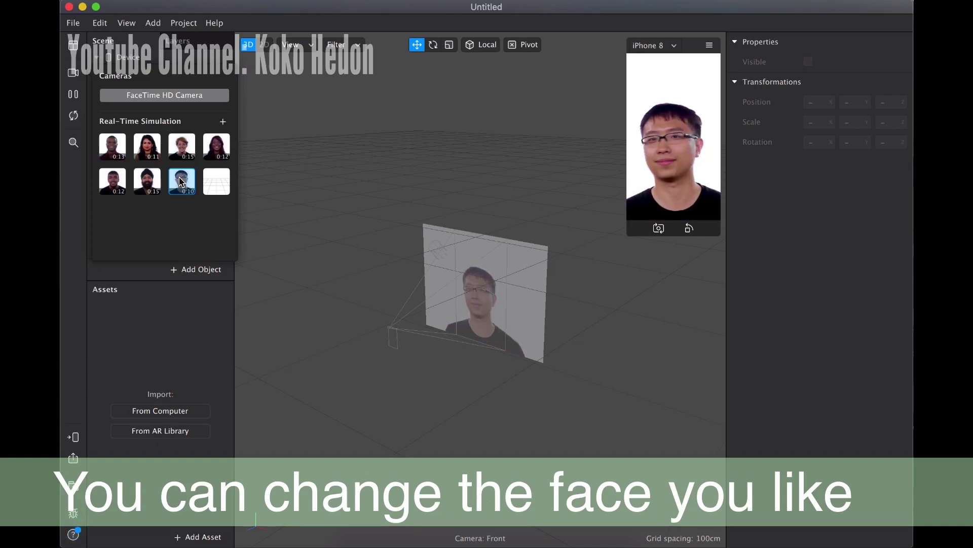
pyautogui.click(75, 73)
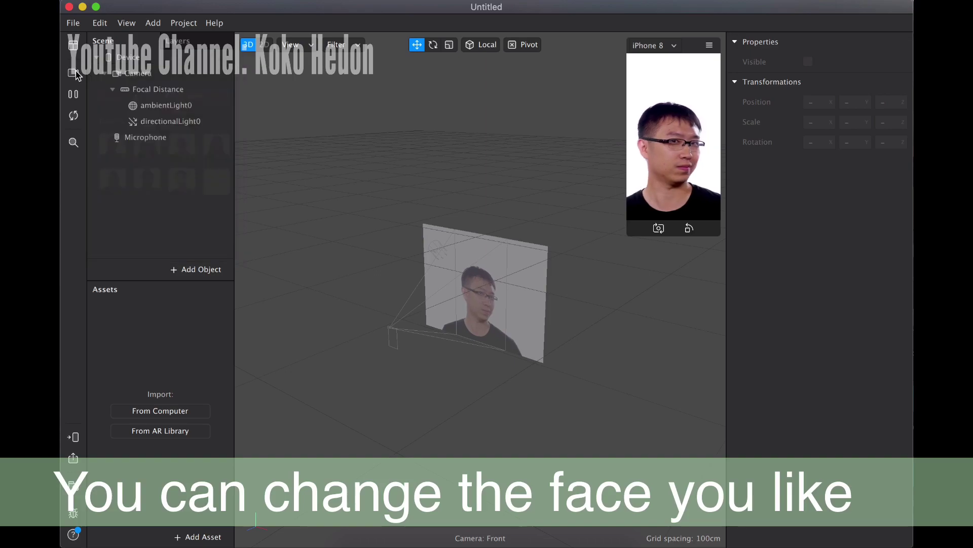
pyautogui.click(75, 74)
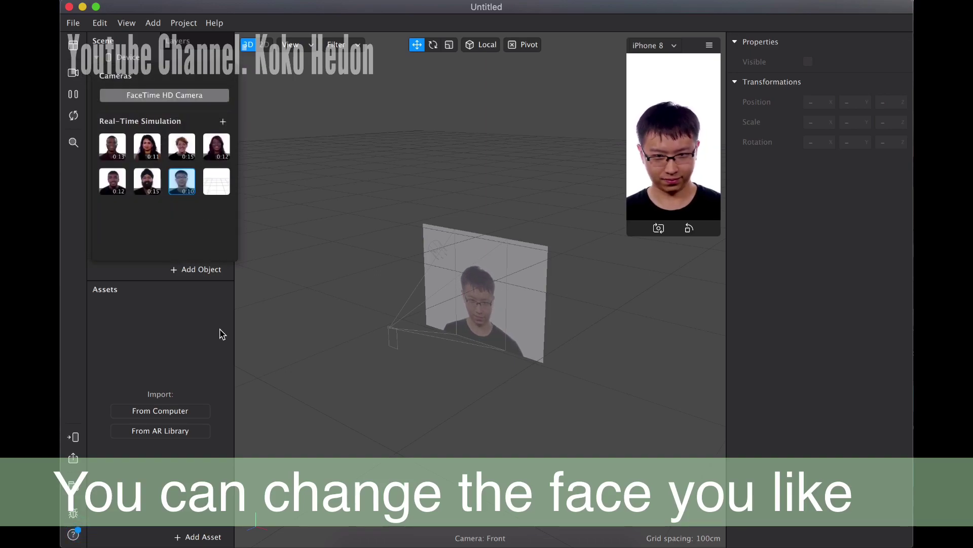
# Step: Import filter 1.png and FastColorLUT.arp from the start folder into the project's assets
pyautogui.click(202, 343)
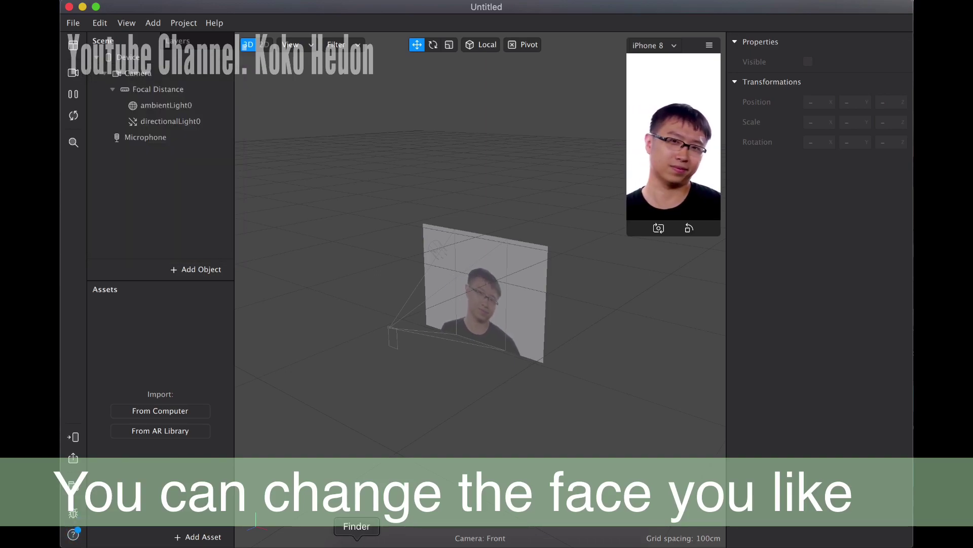
pyautogui.click(356, 541)
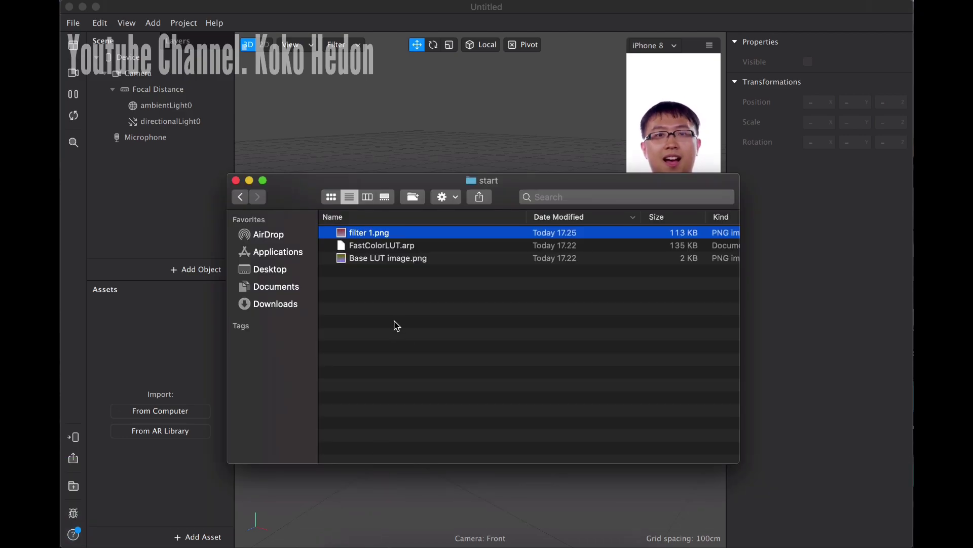
pyautogui.keyDown('super'); pyautogui.click(382, 246); pyautogui.keyUp('super')
pyautogui.moveTo(381, 246); pyautogui.dragTo(178, 348)
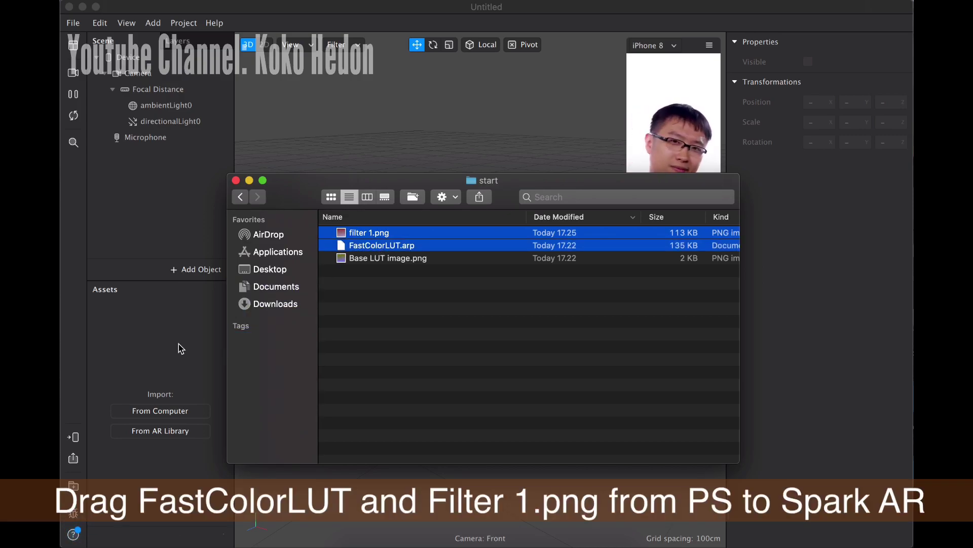
pyautogui.click(154, 399)
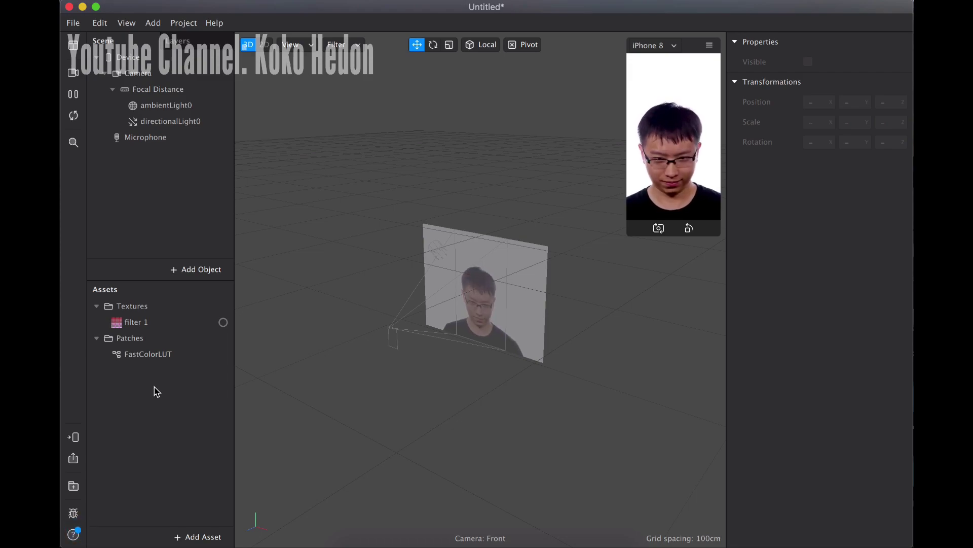
# Step: Turn on No compression for the filter 1 texture
pyautogui.click(156, 330)
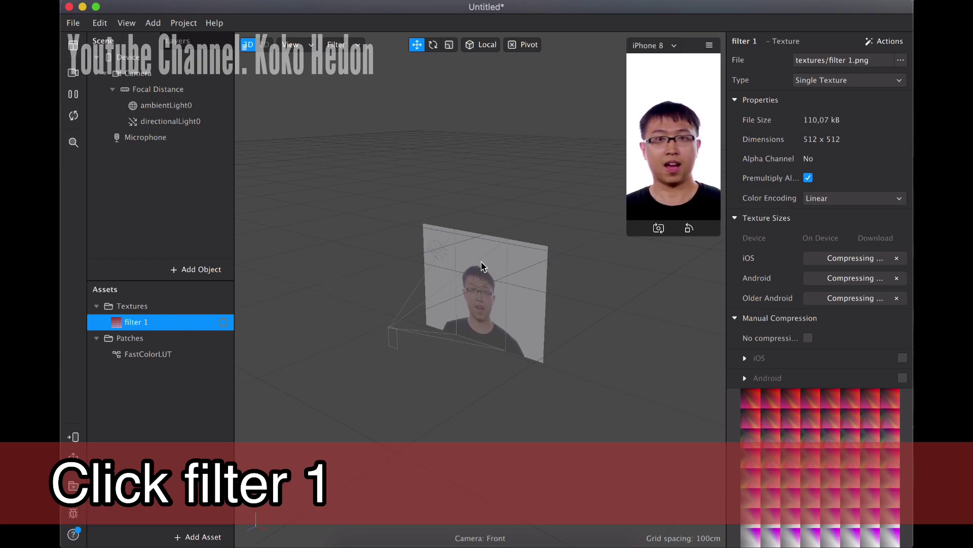
pyautogui.click(808, 338)
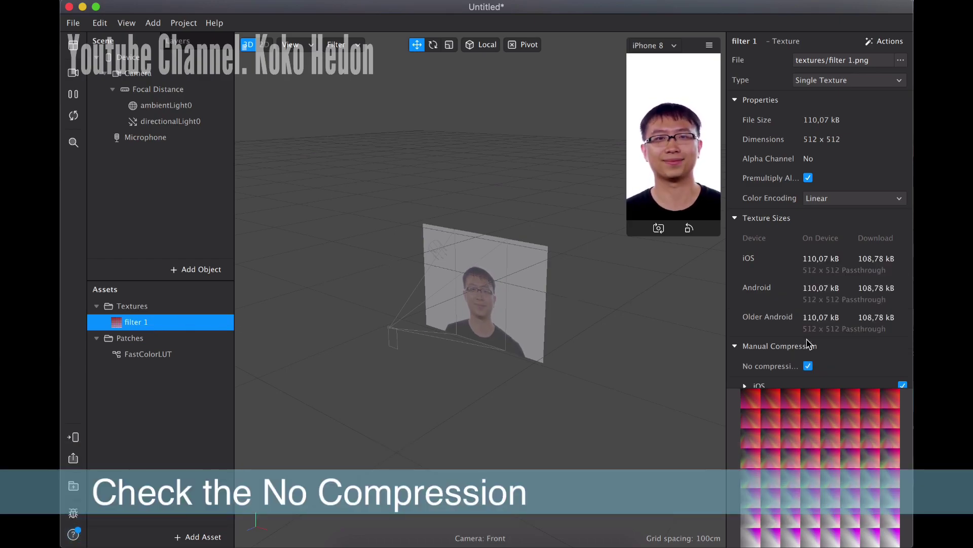
pyautogui.scroll(-4, 808, 345)
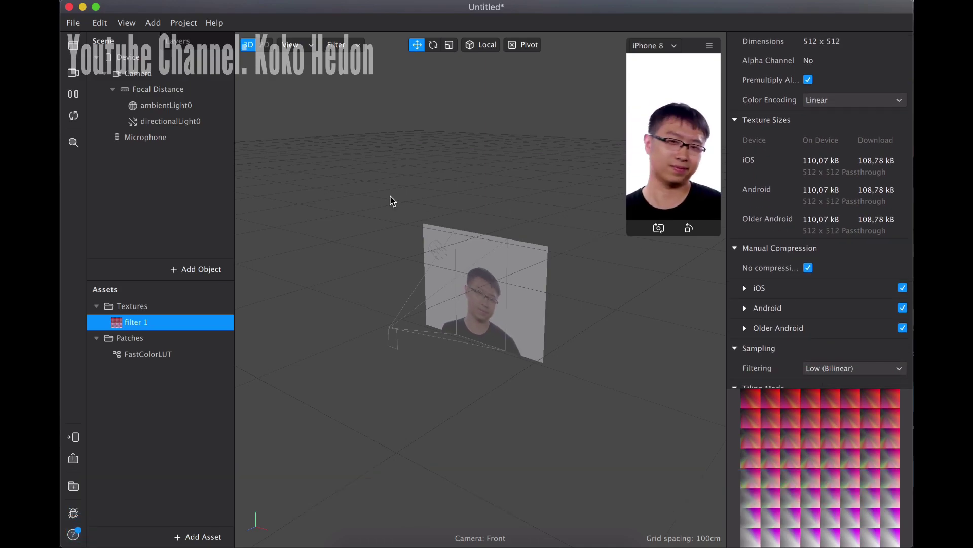
# Step: Insert a Canvas object into the scene and rename it canvas1
pyautogui.click(174, 273)
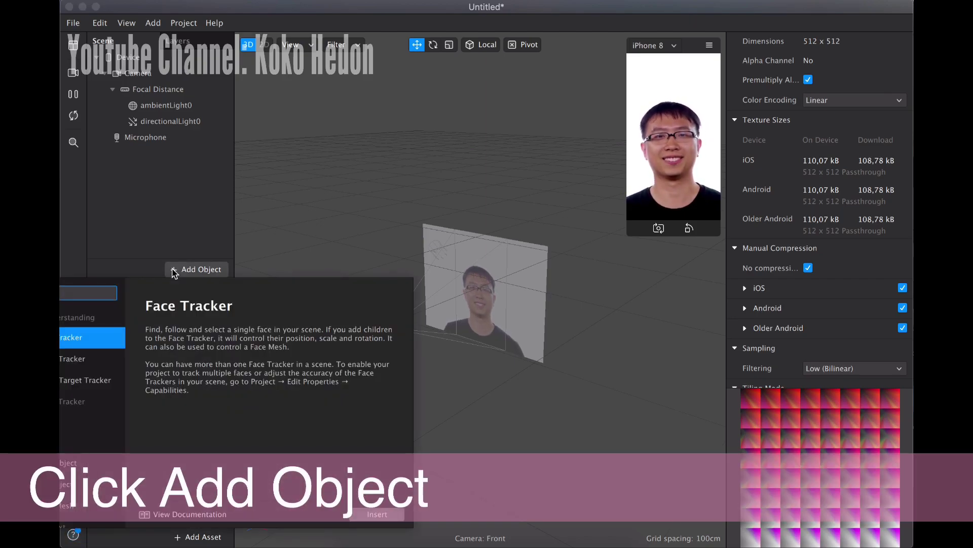
pyautogui.write('canvas')
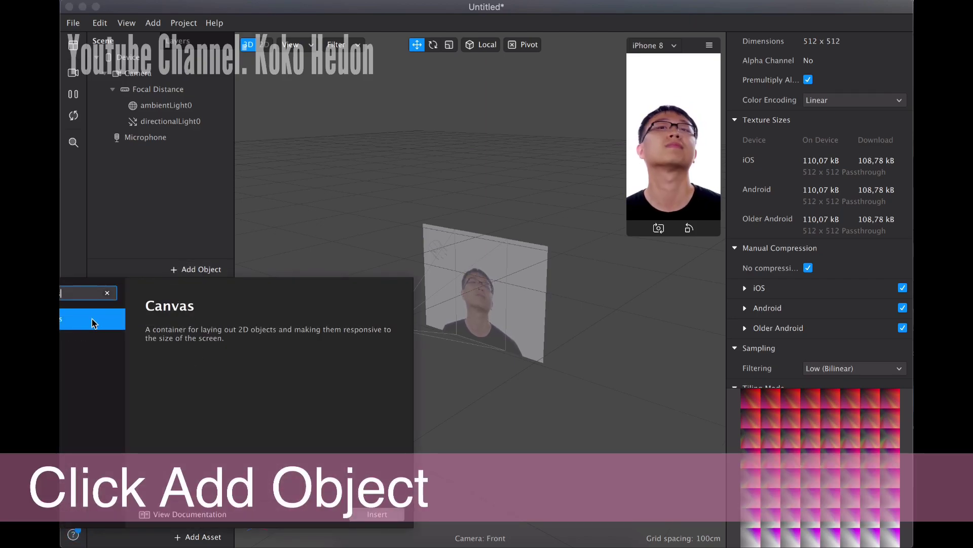
pyautogui.click(93, 319)
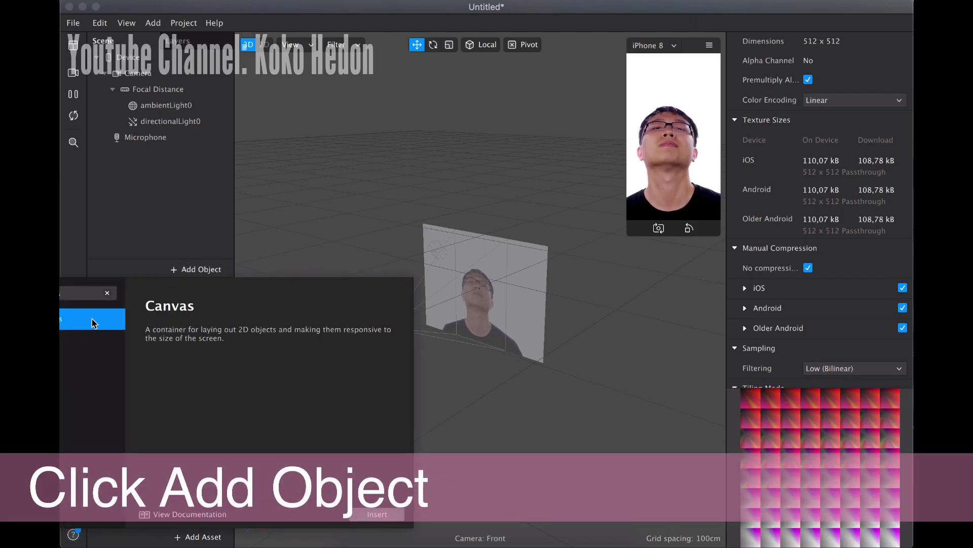
pyautogui.click(377, 514)
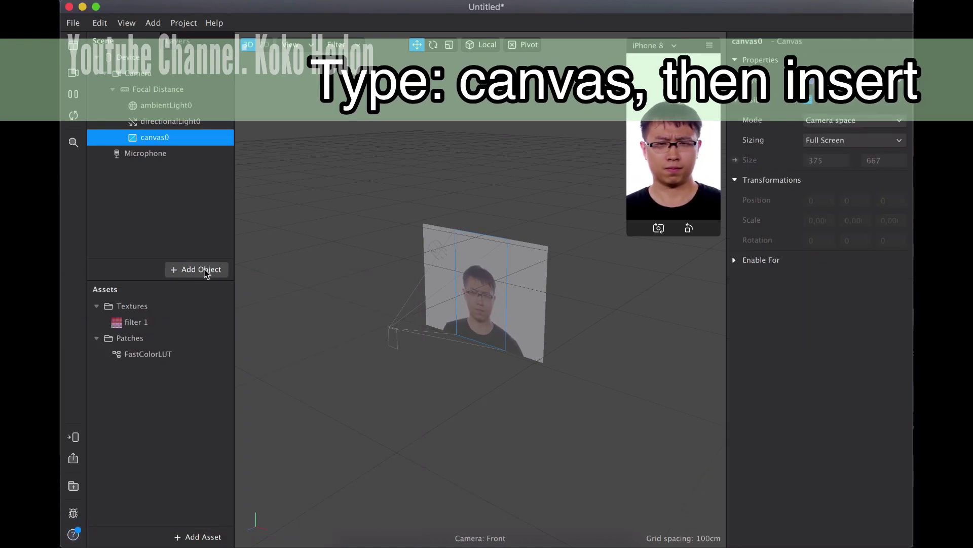
pyautogui.doubleClick(171, 139)
pyautogui.press('BackSpace')
pyautogui.write('canvas1')
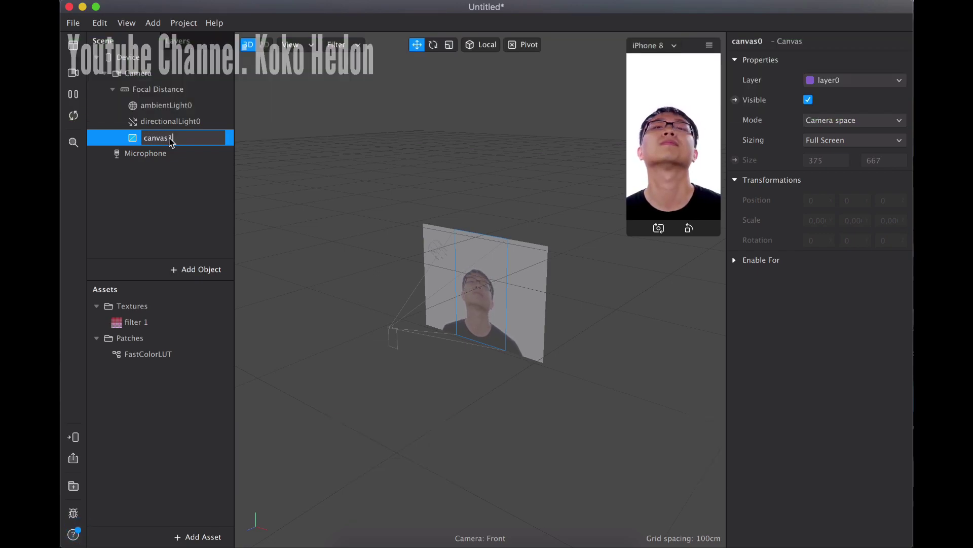
pyautogui.press('Return')
# Step: Add a Rectangle inside canvas1 and rename it rectangle1
pyautogui.rightClick(171, 142)
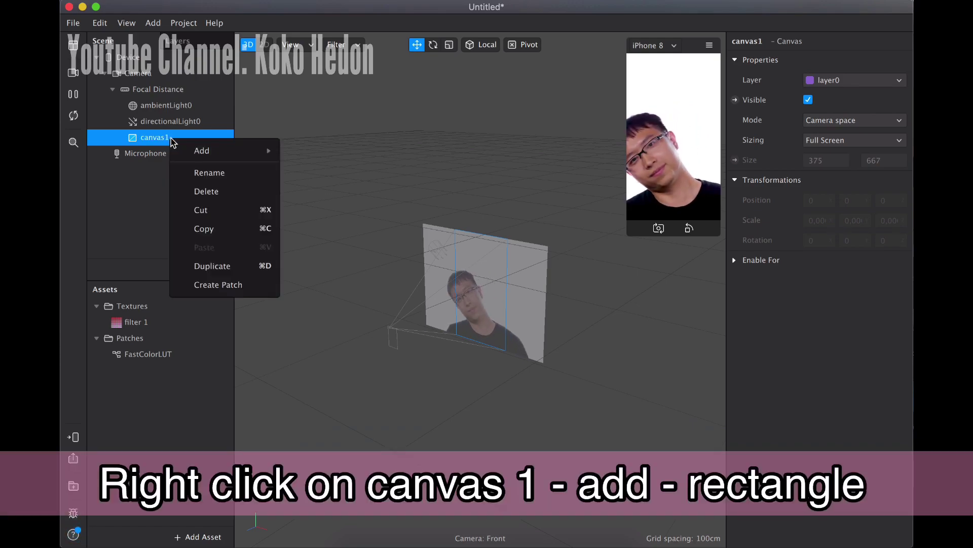
pyautogui.moveTo(218, 151)
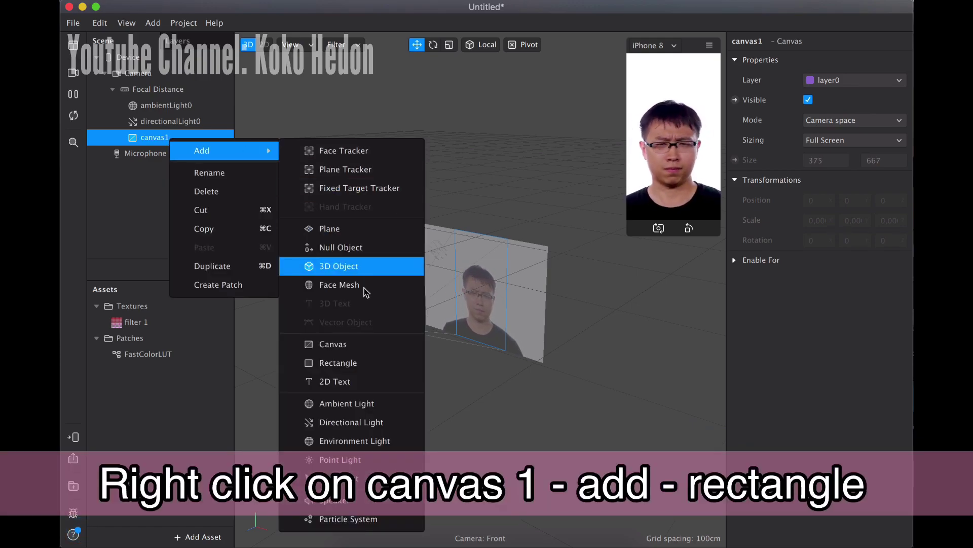
pyautogui.click(353, 363)
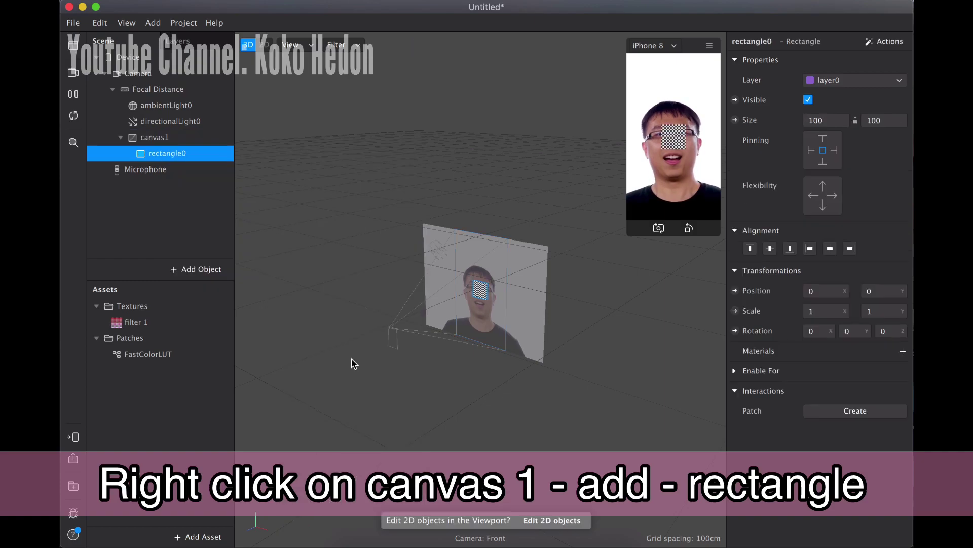
pyautogui.doubleClick(182, 159)
pyautogui.write('re')
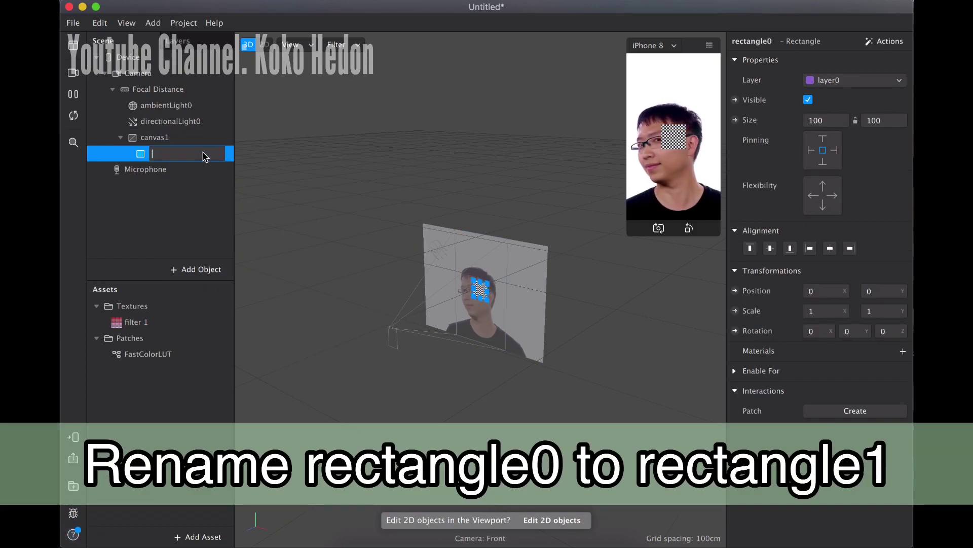
pyautogui.write('cta')
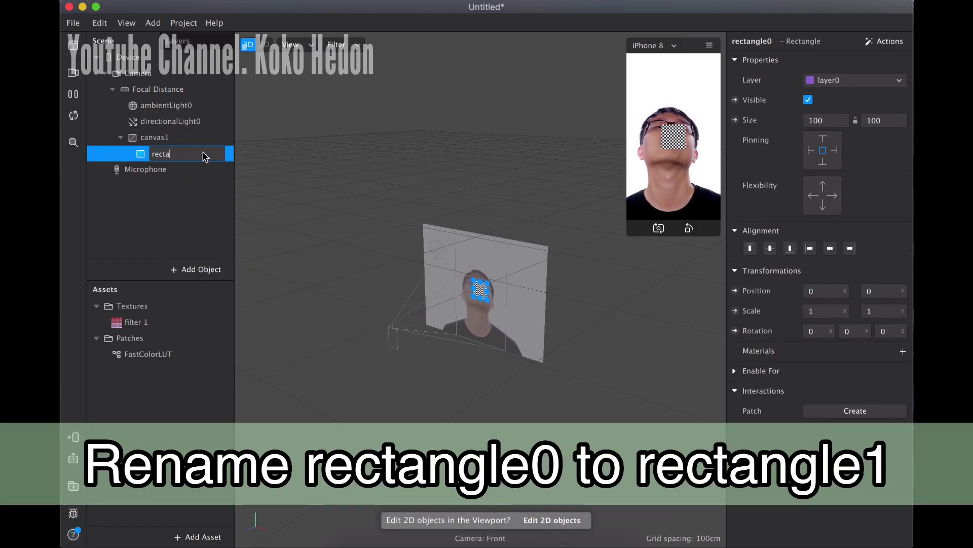
pyautogui.write('ngle1')
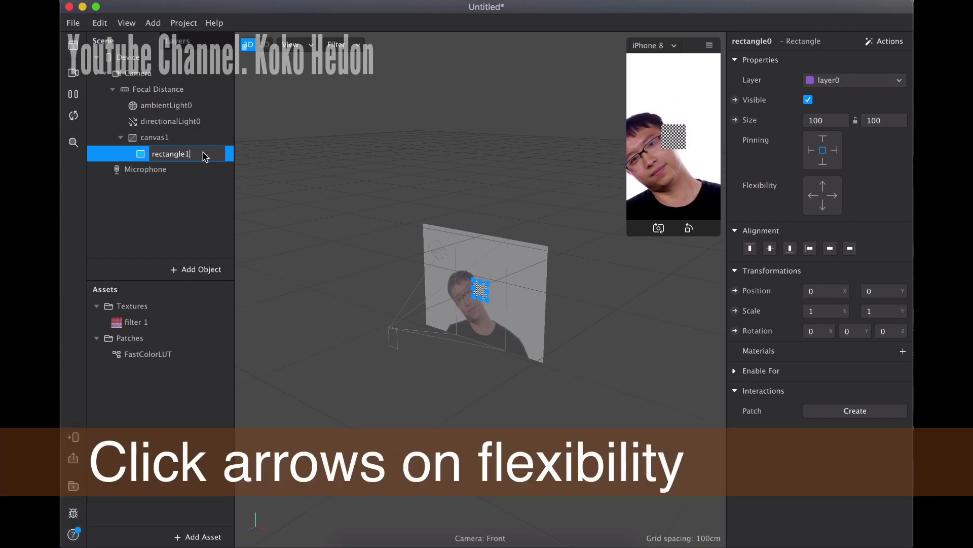
pyautogui.press('Return')
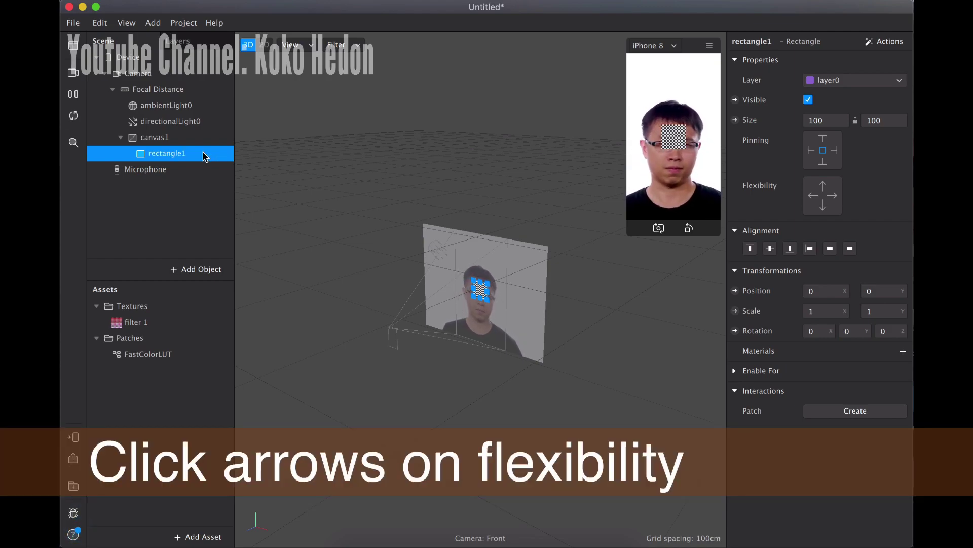
# Step: Make rectangle1 flexible both horizontally and vertically, and size it to fill the full width and height of the screen
pyautogui.click(828, 194)
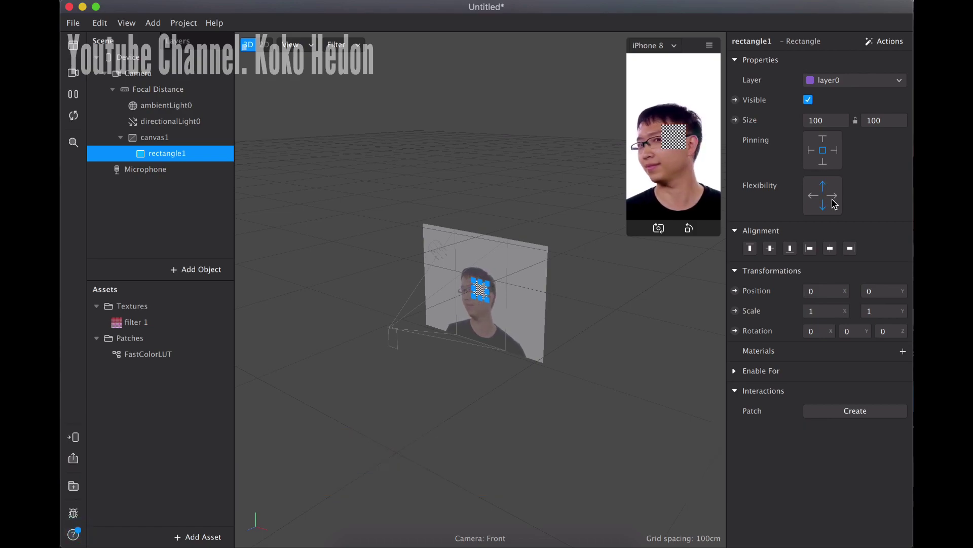
pyautogui.click(825, 121)
pyautogui.click(834, 140)
pyautogui.click(885, 120)
pyautogui.click(891, 146)
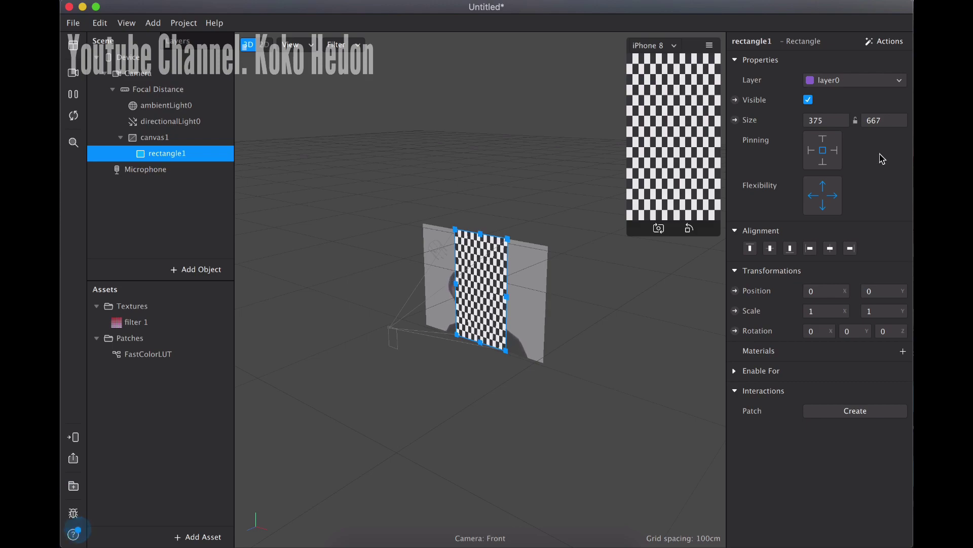
# Step: Create a new material for rectangle1 and rename it material1
pyautogui.click(903, 353)
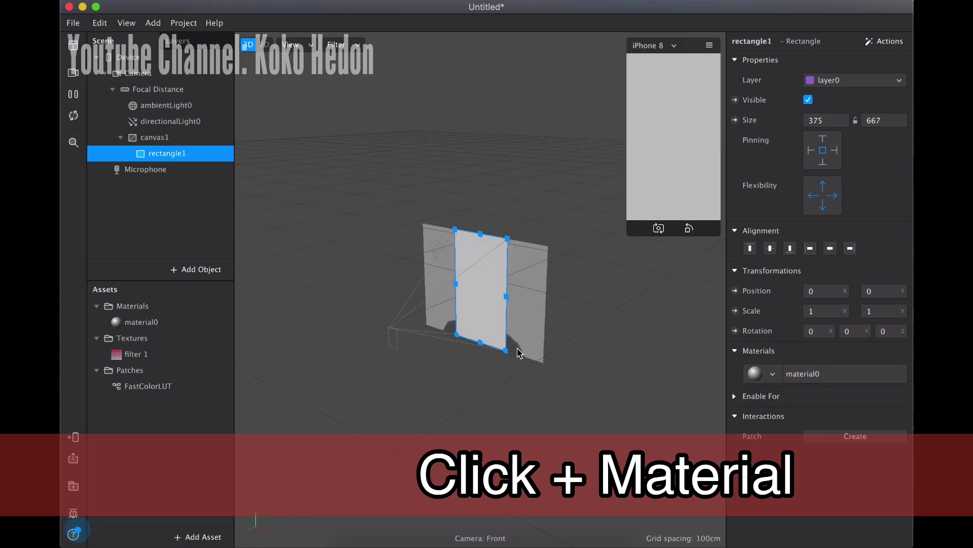
pyautogui.click(185, 327)
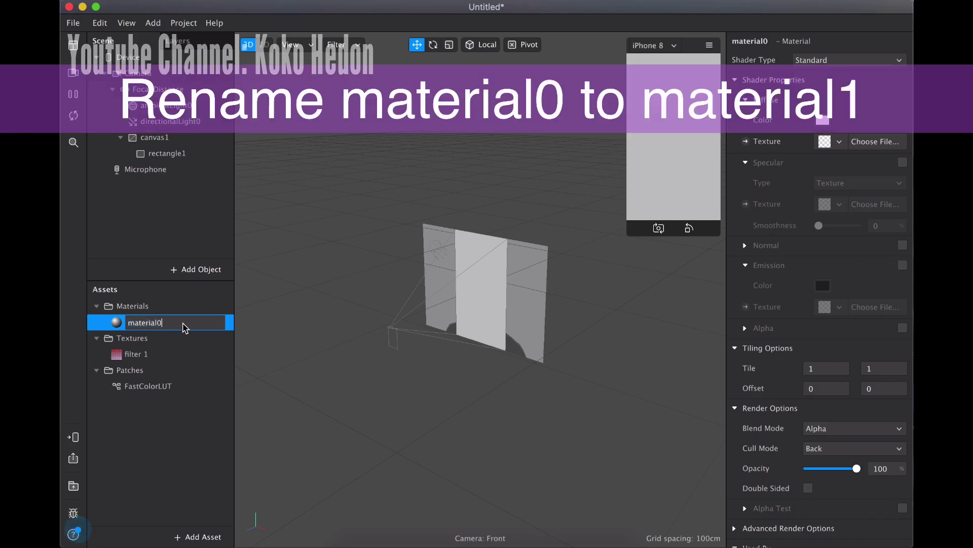
pyautogui.press('Return')
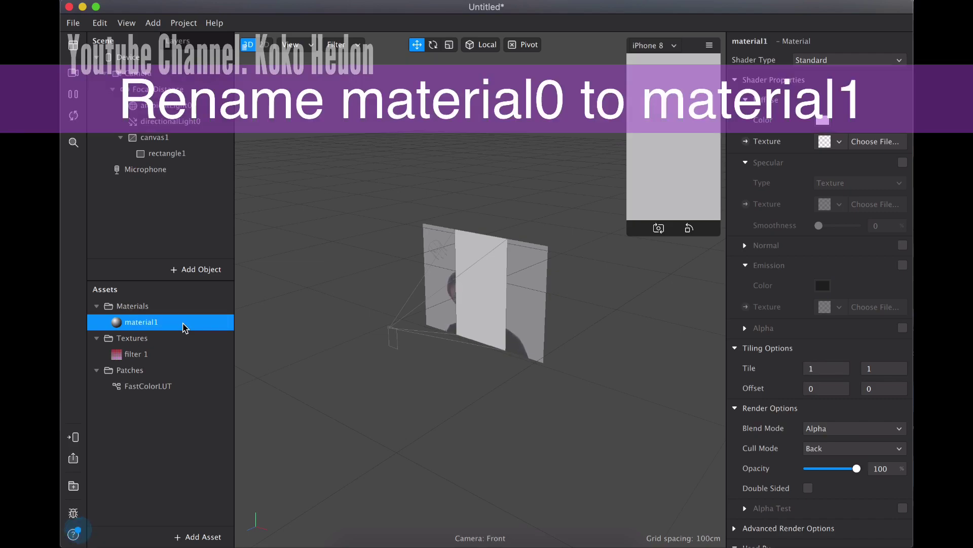
# Step: Extract the Camera's texture and create a patch for material1's Diffuse Texture
pyautogui.click(145, 75)
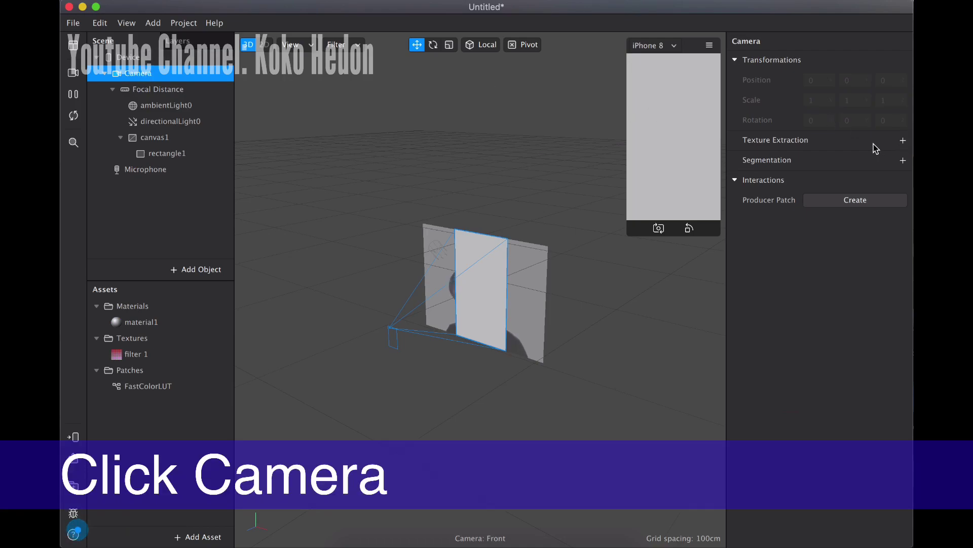
pyautogui.click(903, 141)
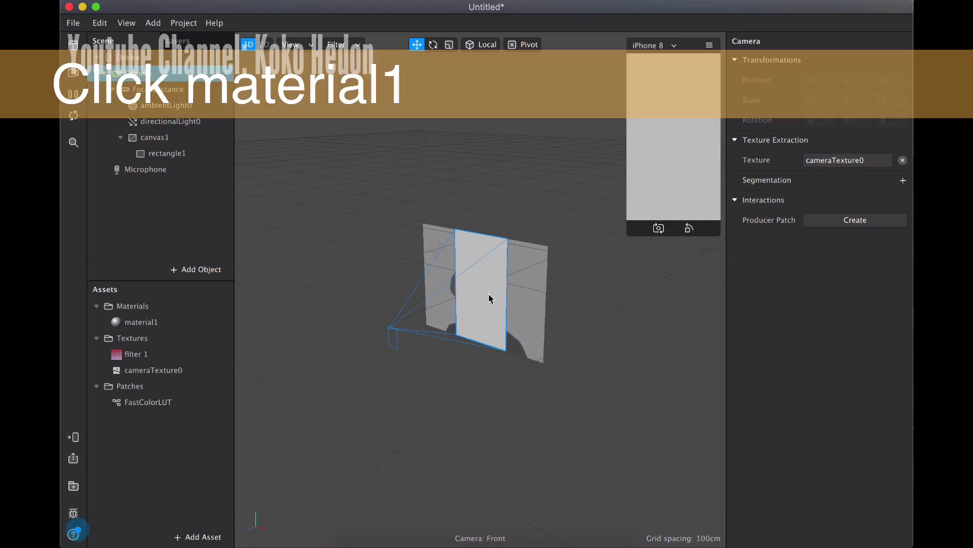
pyautogui.click(151, 324)
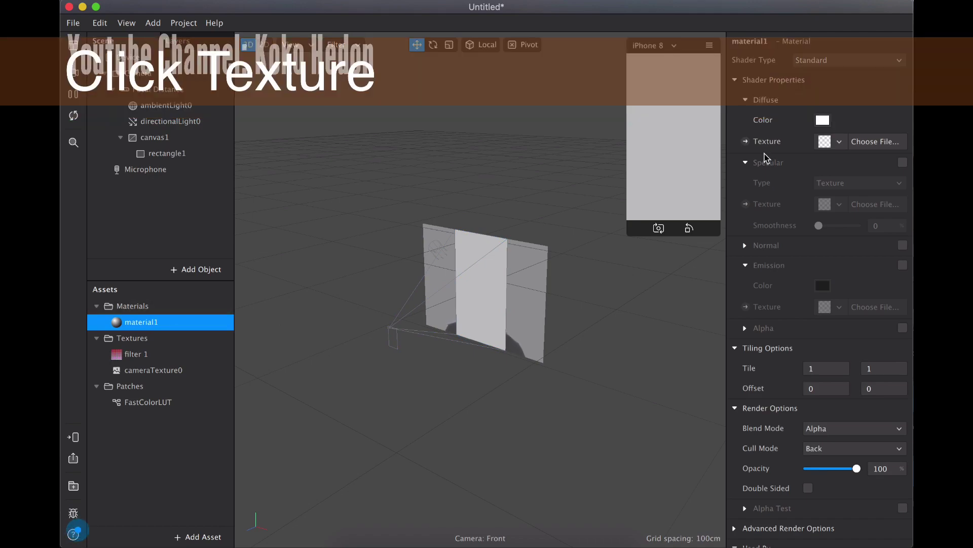
pyautogui.click(746, 141)
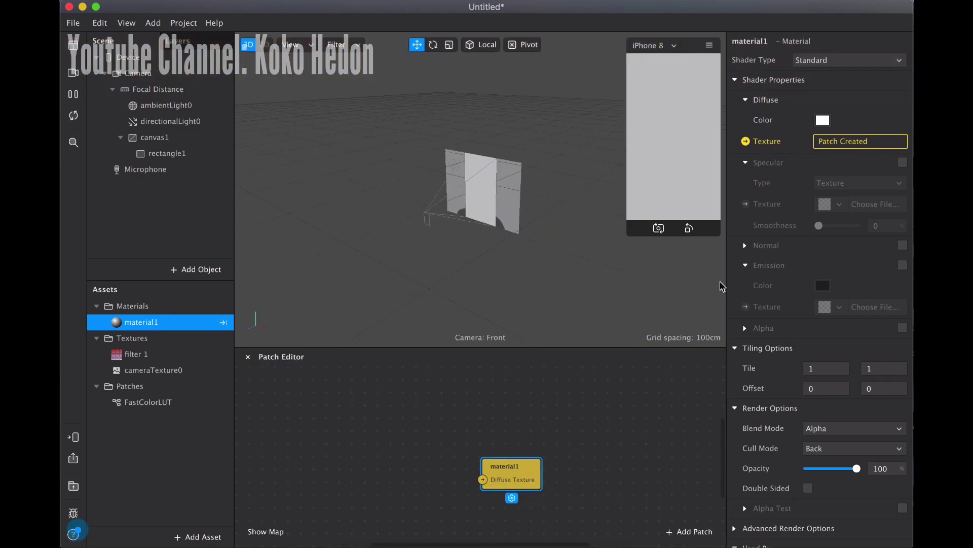
# Step: Add filter 1, cameraTexture0 and FastColorLUT to the patch graph, arranging them ahead of the material1 patch
pyautogui.moveTo(133, 354); pyautogui.dragTo(319, 416)
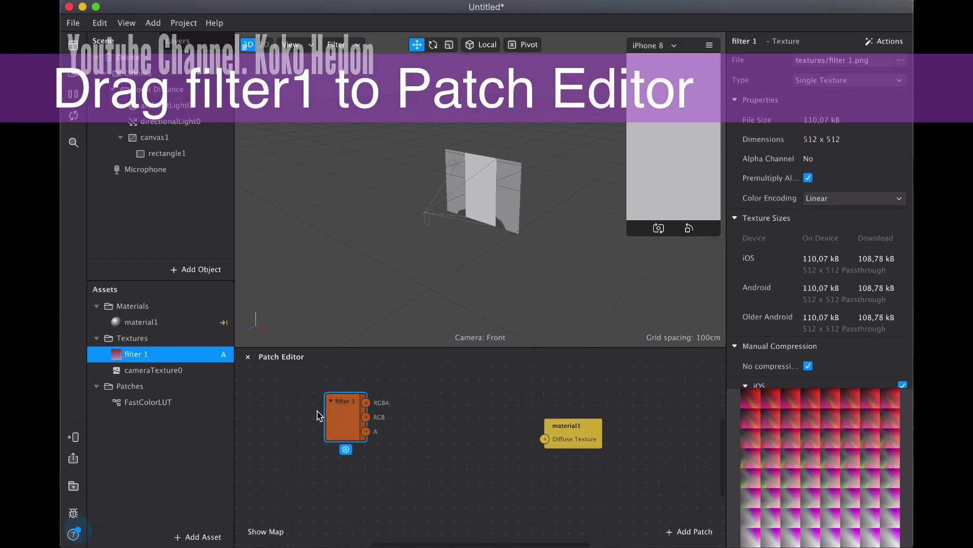
pyautogui.moveTo(174, 370); pyautogui.dragTo(370, 494)
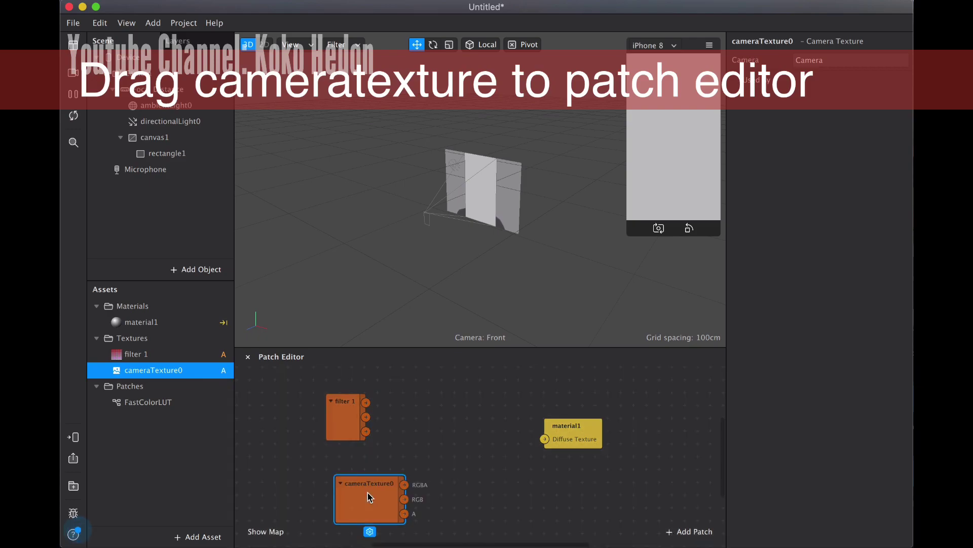
pyautogui.moveTo(144, 402); pyautogui.dragTo(496, 449)
pyautogui.moveTo(580, 431); pyautogui.dragTo(663, 441)
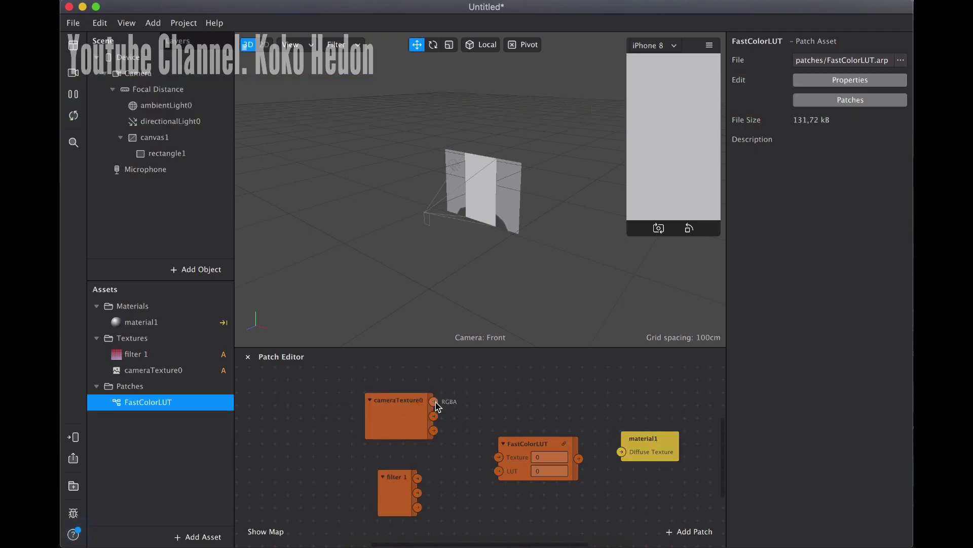
# Step: Connect cameraTexture0 RGBA to FastColorLUT's Texture input, filter 1 RGBA to its LUT input, and its output to material1's Diffuse Texture
pyautogui.moveTo(434, 402); pyautogui.dragTo(494, 459)
pyautogui.moveTo(418, 478); pyautogui.dragTo(496, 474)
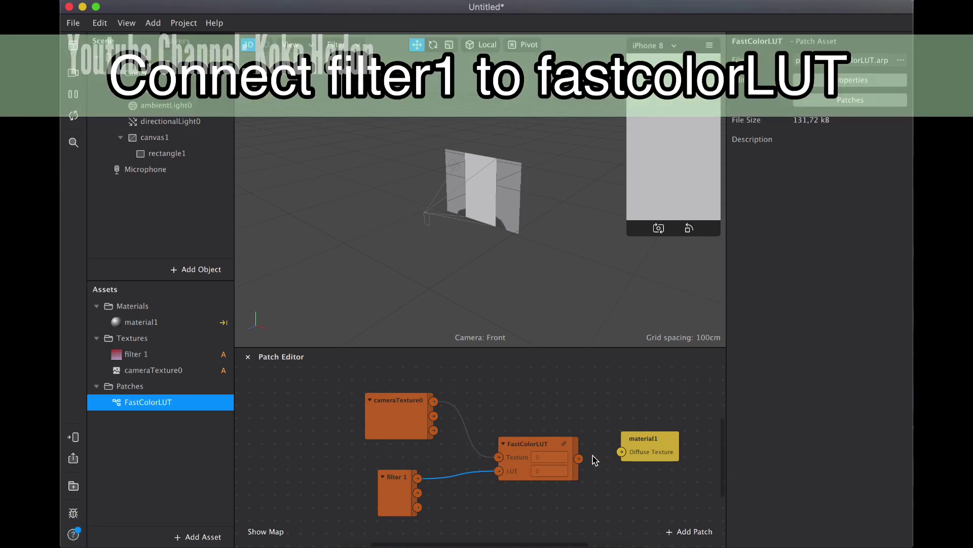
pyautogui.moveTo(579, 459); pyautogui.dragTo(623, 454)
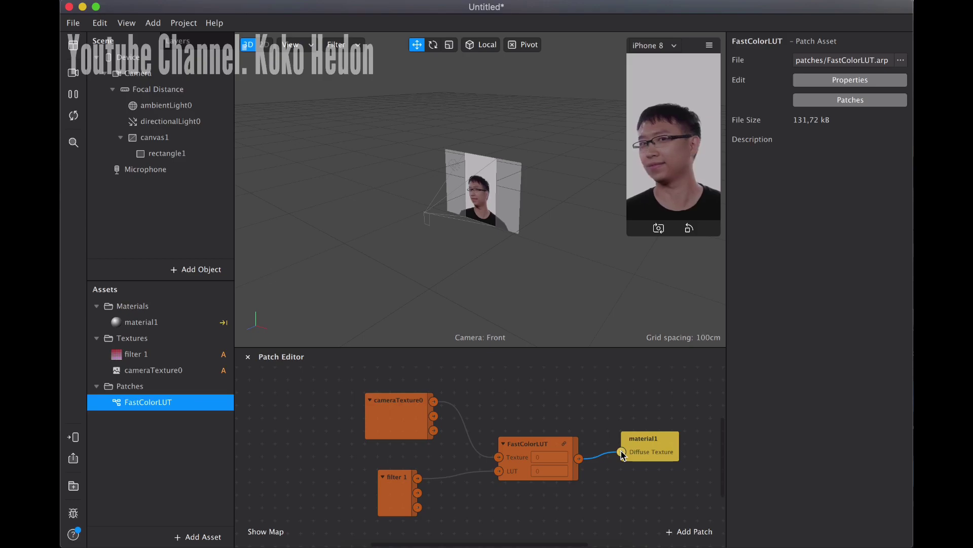
# Step: Preview the filter on other simulation faces, including the 0:15 and 0:11 clips of the women
pyautogui.click(73, 72)
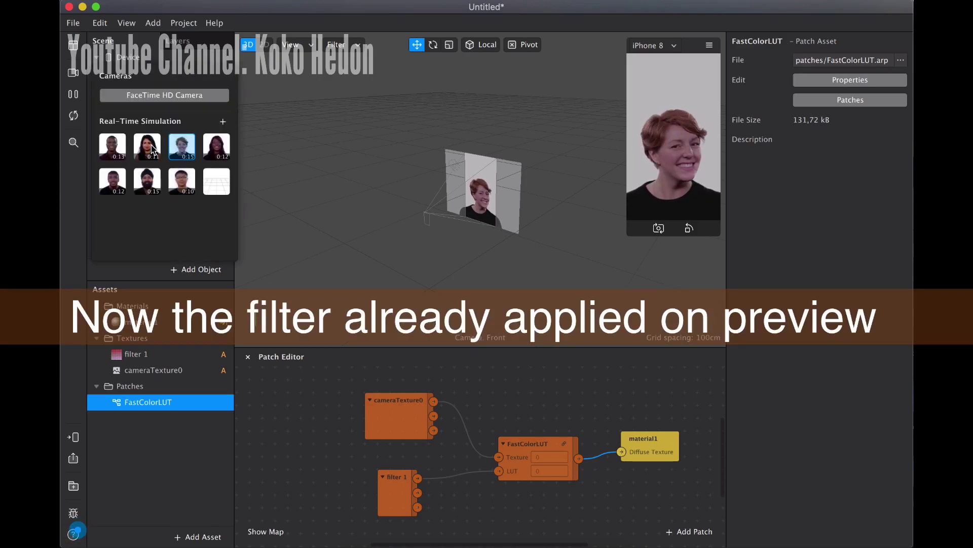
pyautogui.click(153, 148)
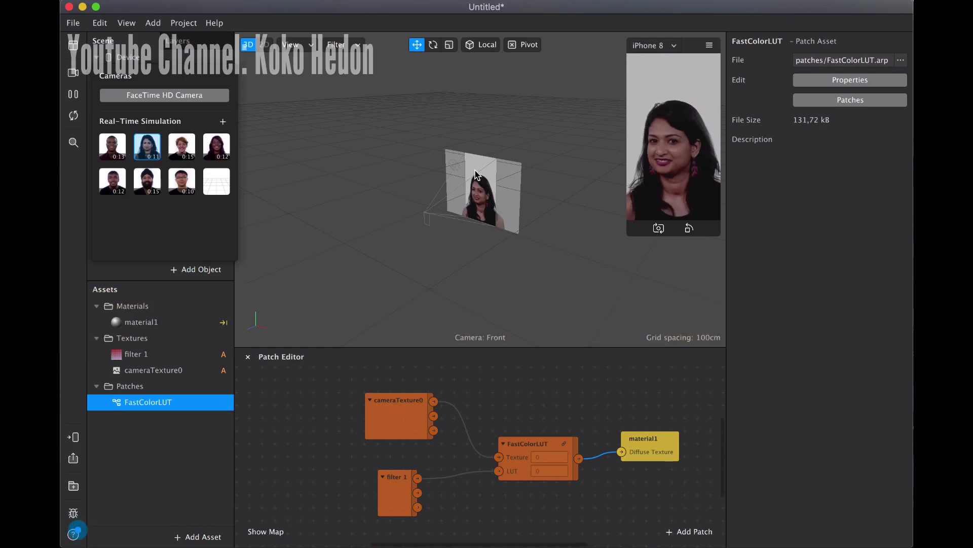
# Step: Preview the filter on the 0:13 simulation clip of the man, leaving the simulation list closed
pyautogui.click(119, 142)
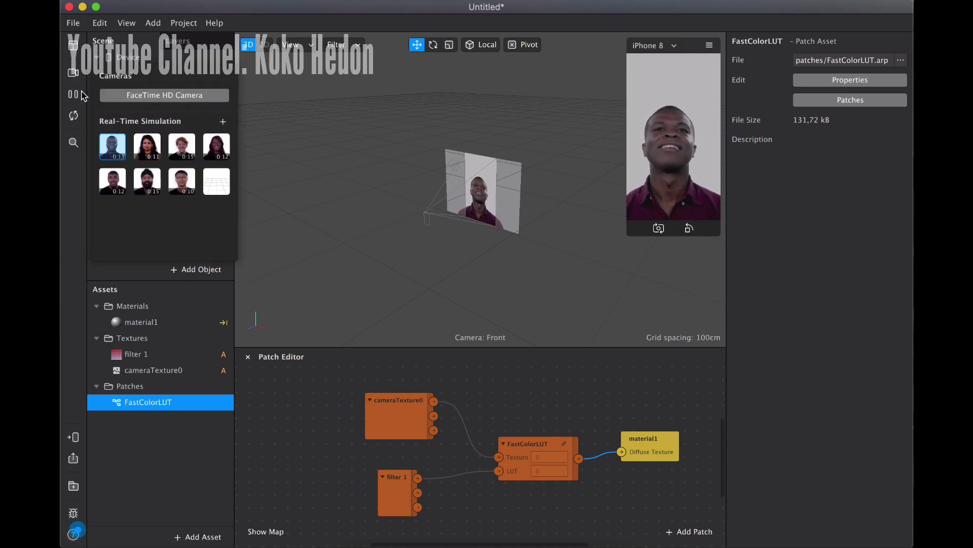
pyautogui.click(120, 459)
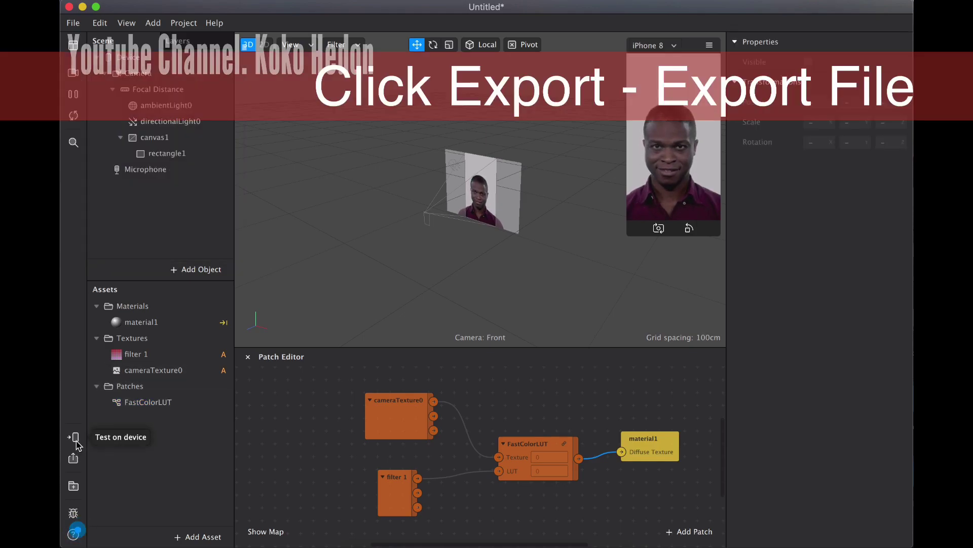
# Step: Export the effect as a file named filter 1 in the tutorial filter folder
pyautogui.click(74, 460)
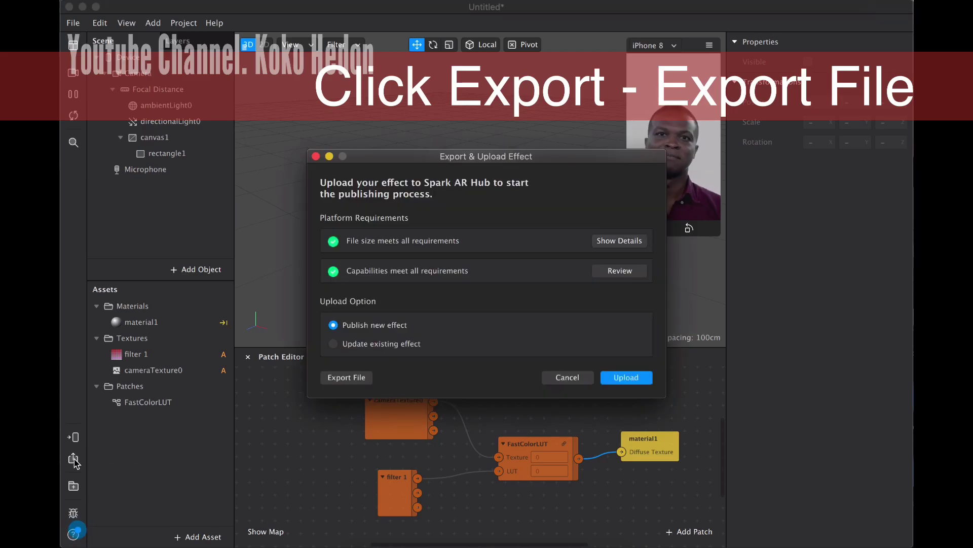
pyautogui.click(347, 378)
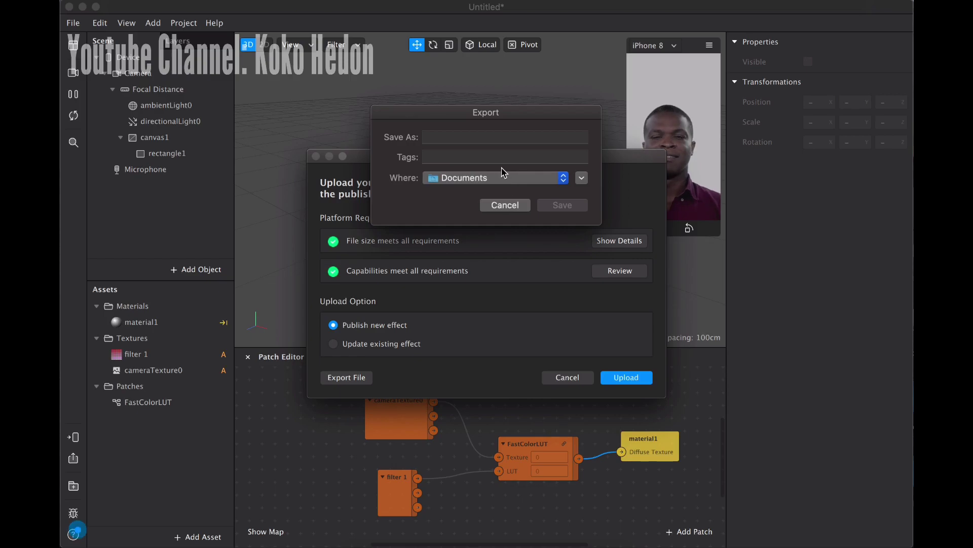
pyautogui.click(484, 178)
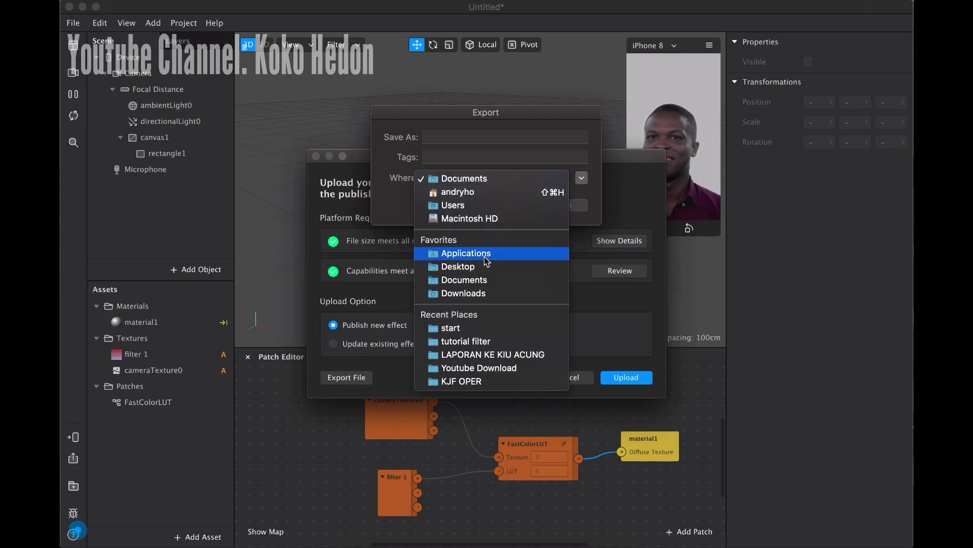
pyautogui.click(481, 341)
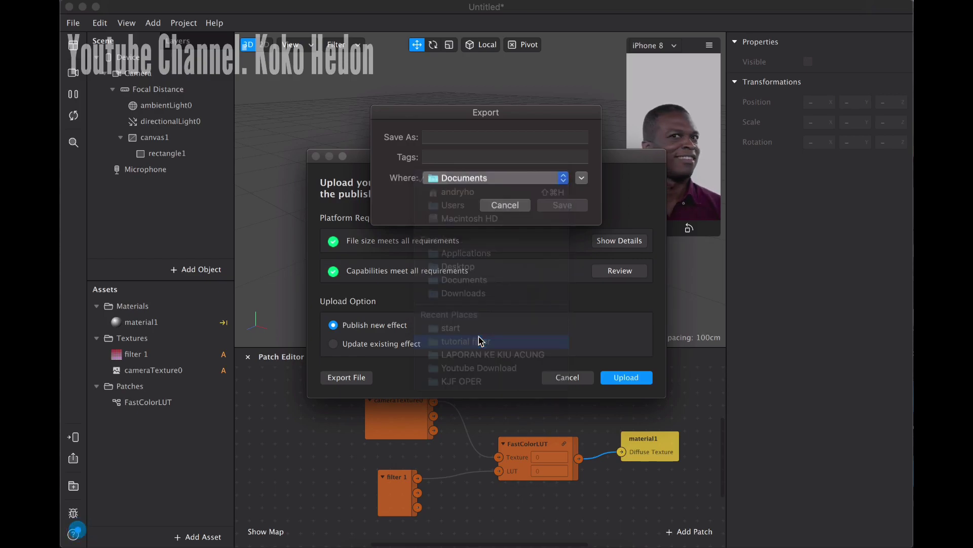
pyautogui.click(468, 136)
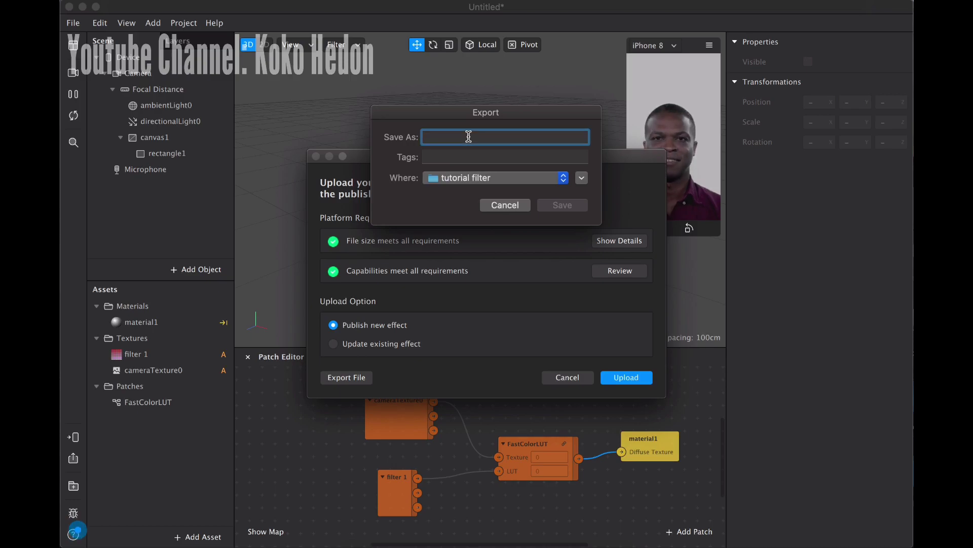
pyautogui.write('filter 1')
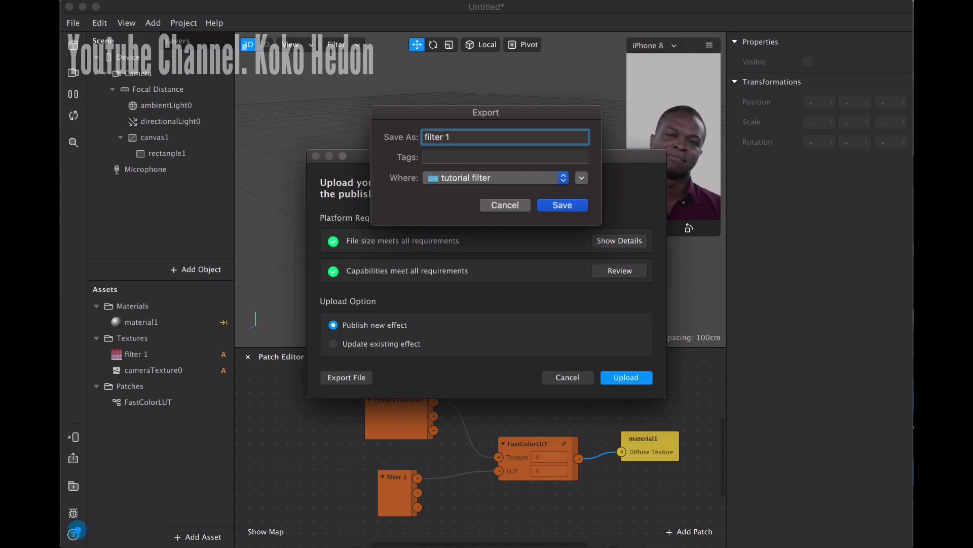
pyautogui.press('Return')
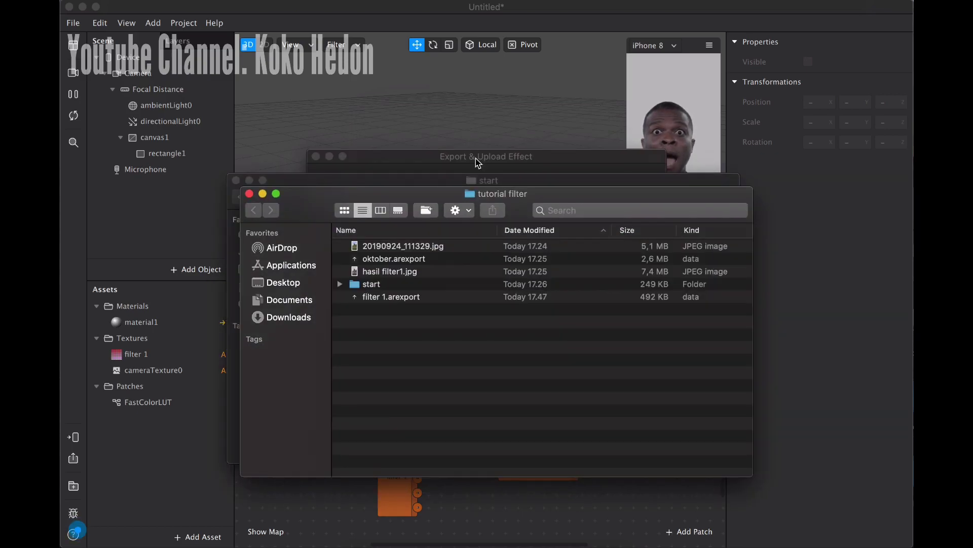
# Step: Inspect the exported filter 1.arexport file with a quick preview in the tutorial filter folder
pyautogui.click(408, 299)
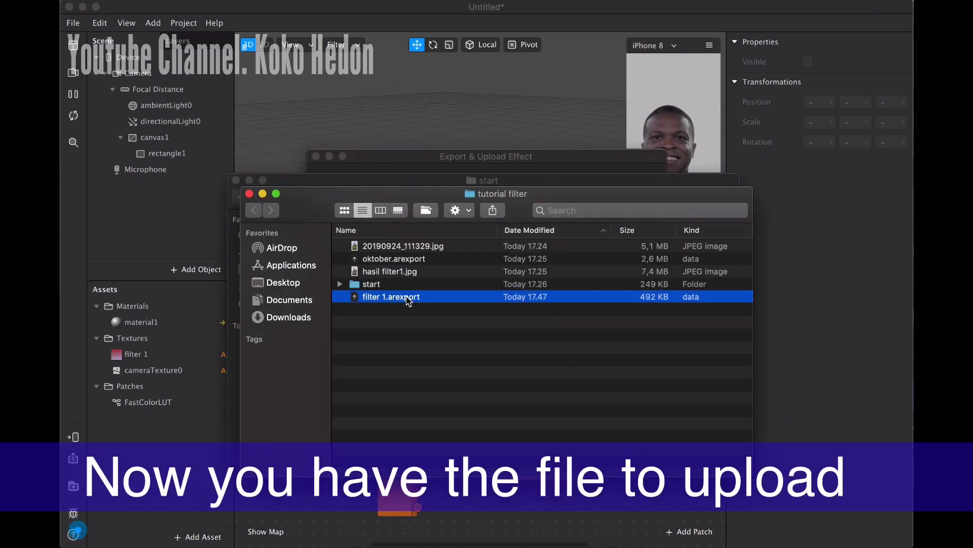
pyautogui.press('space')
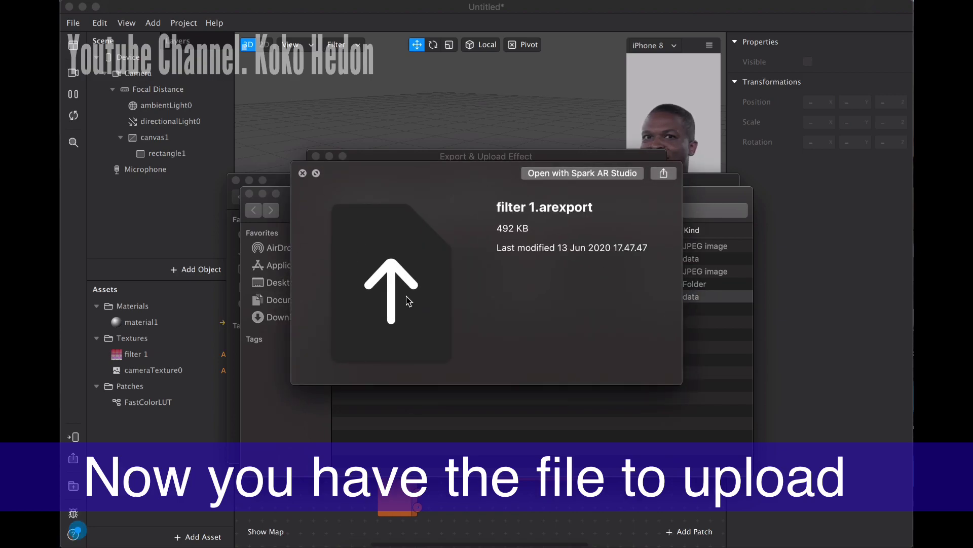
pyautogui.press('space')
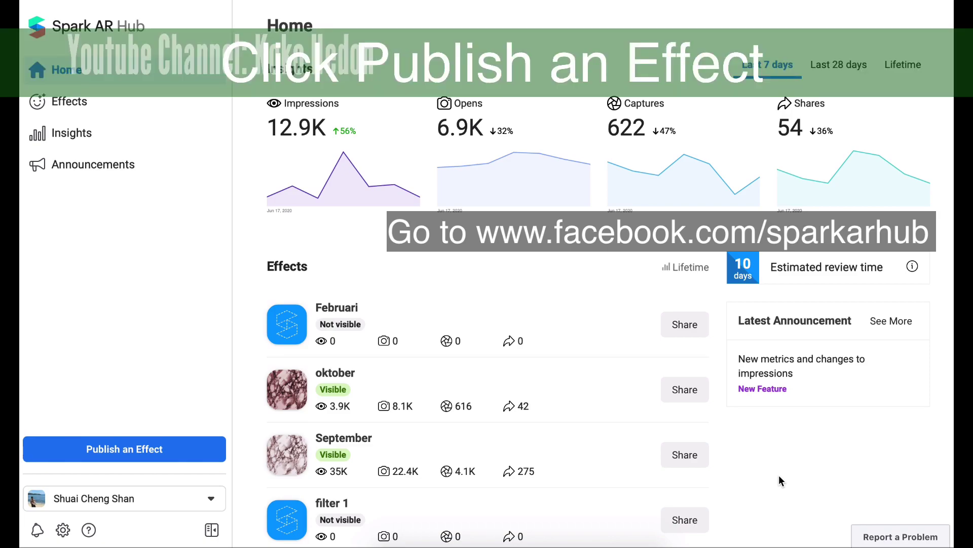
# Step: Switch to Spark AR Hub in the browser and open the filter 1 effect's publishing form
pyautogui.scroll(-2, 779, 481)
pyautogui.scroll(2, 765, 434)
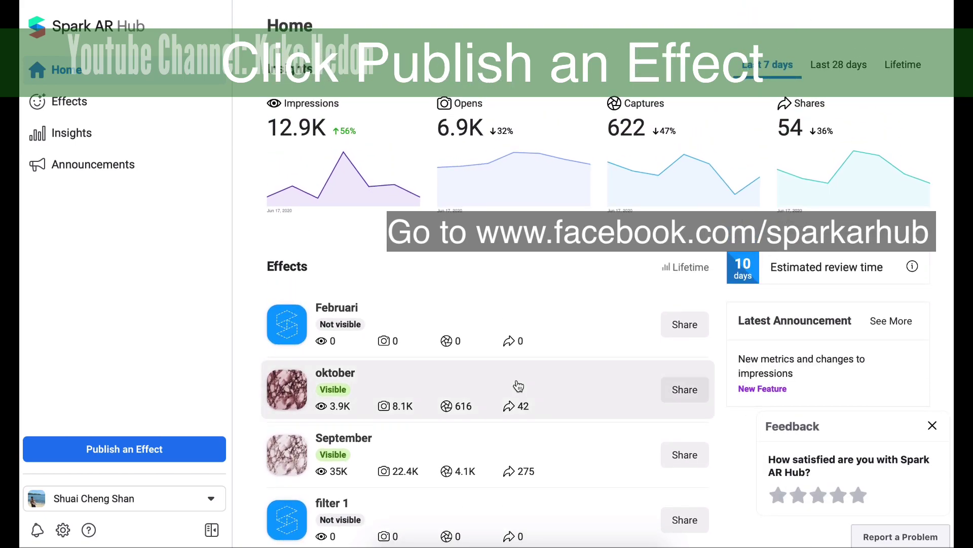
pyautogui.scroll(-1, 517, 385)
pyautogui.click(313, 462)
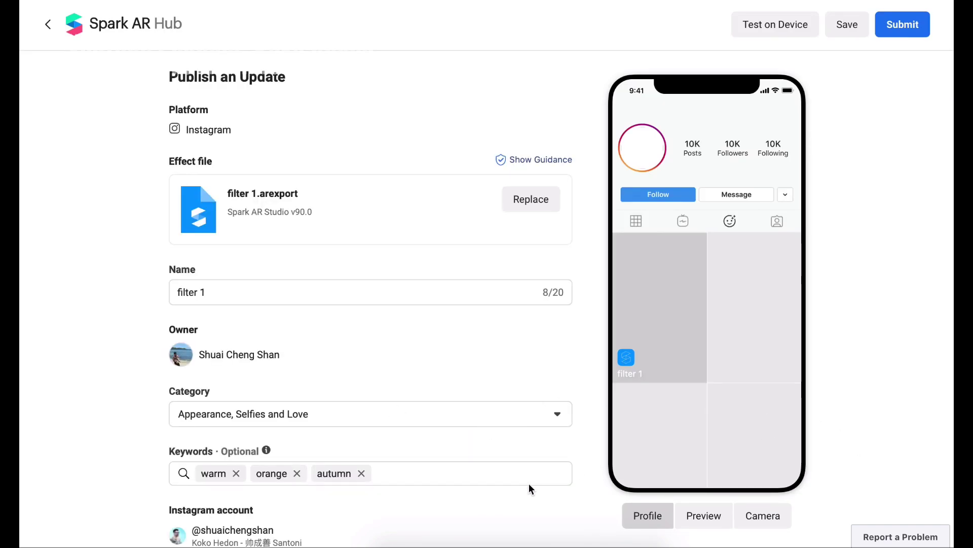
# Step: Replace the effect file with filter 1.arexport from the tutorial filter folder
pyautogui.click(393, 543)
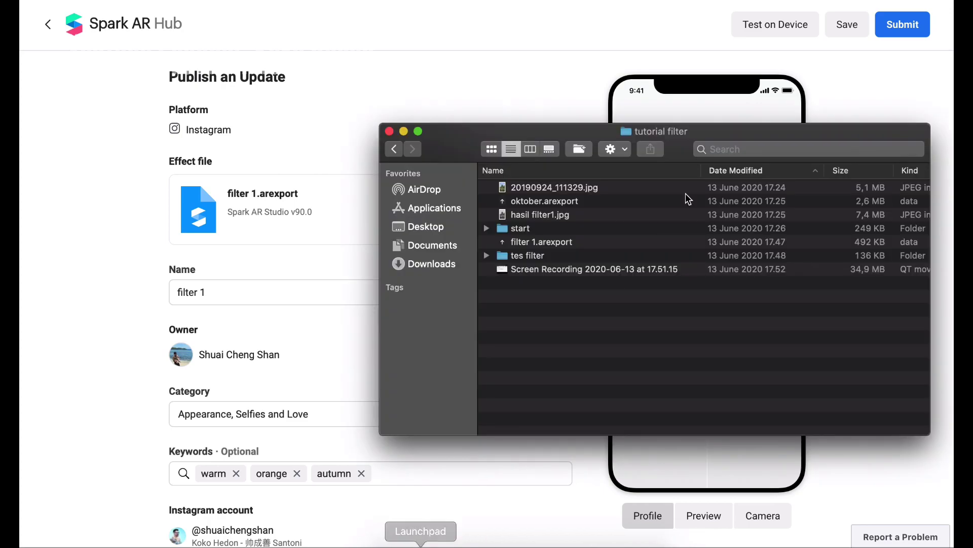
pyautogui.click(343, 218)
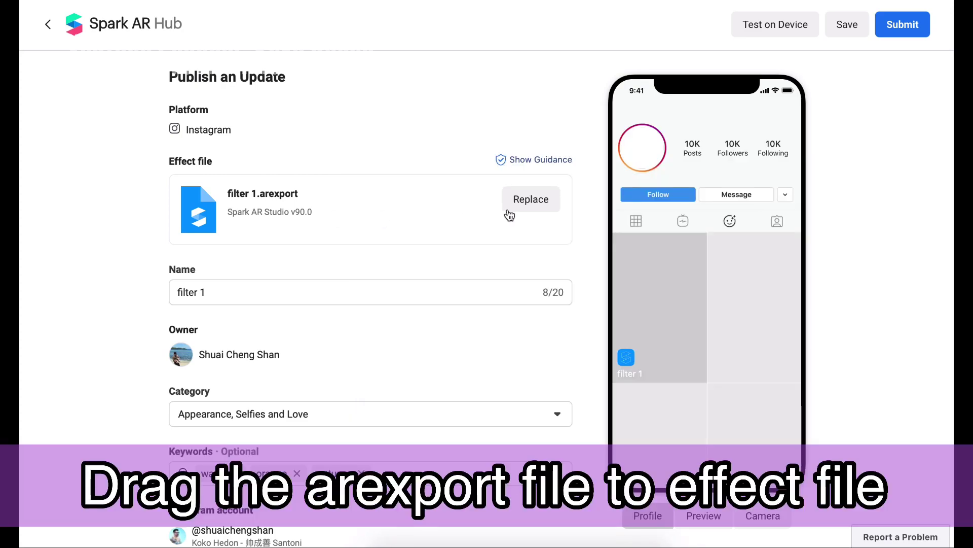
pyautogui.click(534, 209)
pyautogui.click(345, 83)
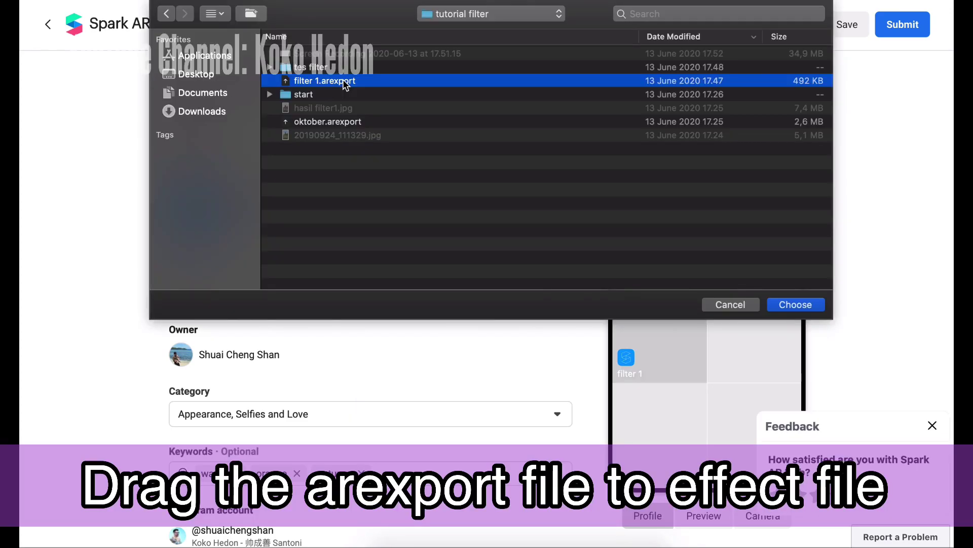
pyautogui.doubleClick(344, 82)
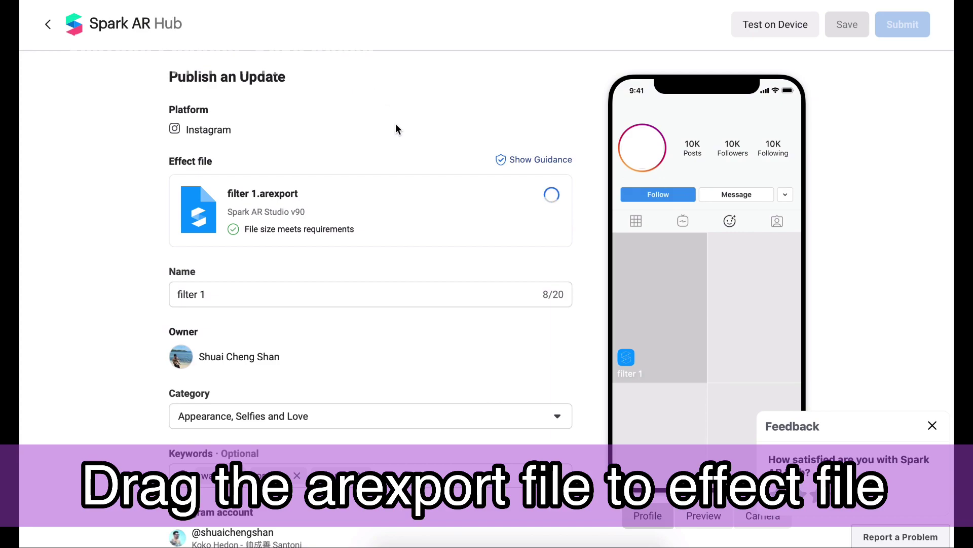
# Step: Select the whole text of the effect's name in the publishing form
pyautogui.scroll(-2, 356, 270)
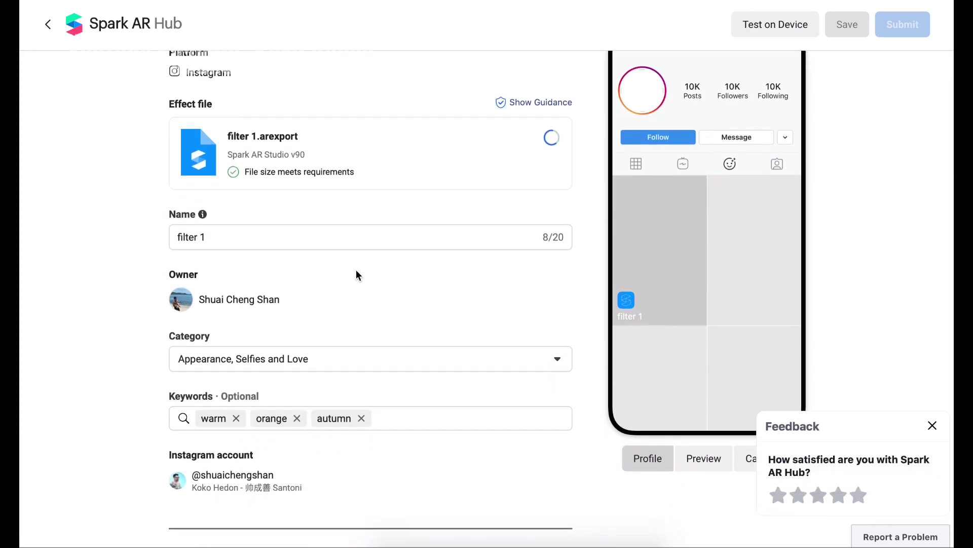
pyautogui.click(275, 226)
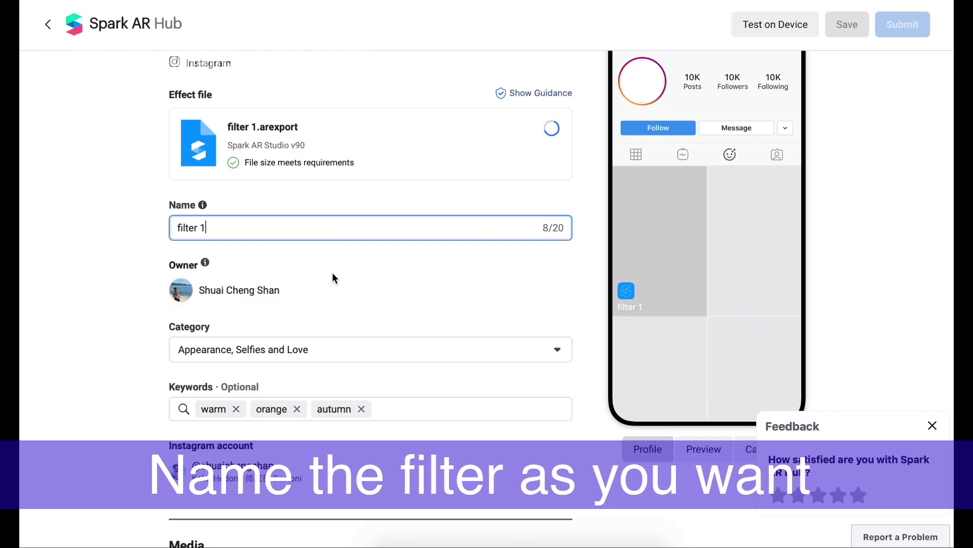
pyautogui.moveTo(210, 229); pyautogui.dragTo(158, 218)
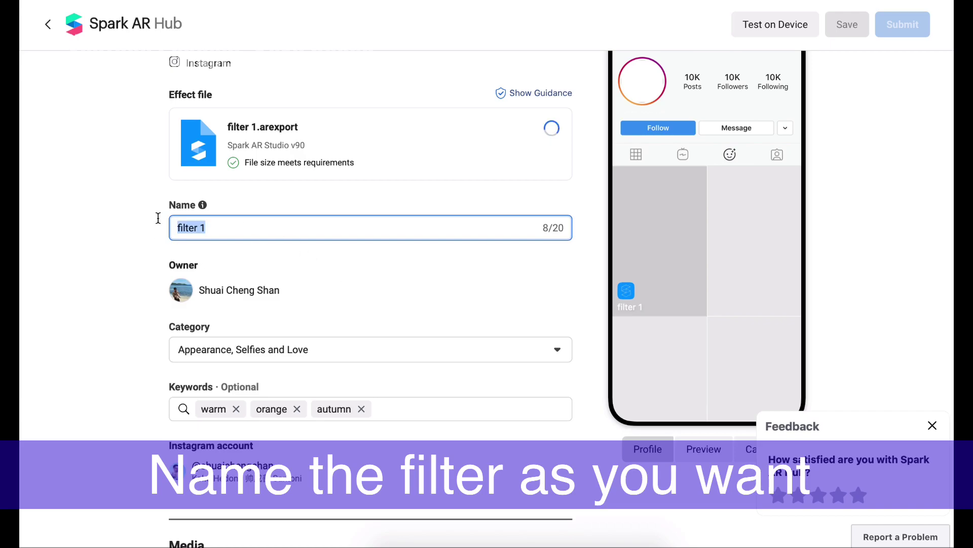
# Step: Look through the effect's category choices, from Immersive to Moods, and close the list
pyautogui.click(362, 345)
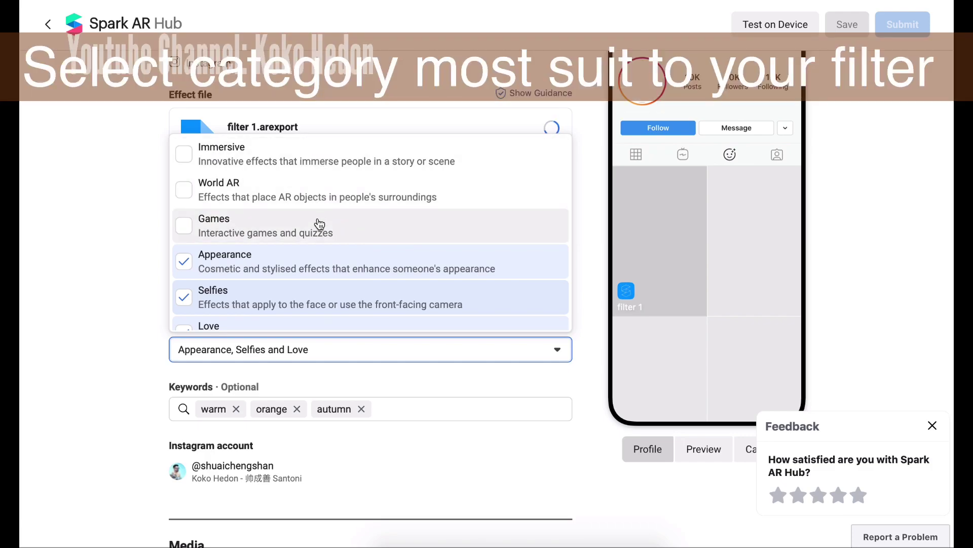
pyautogui.scroll(-3, 320, 227)
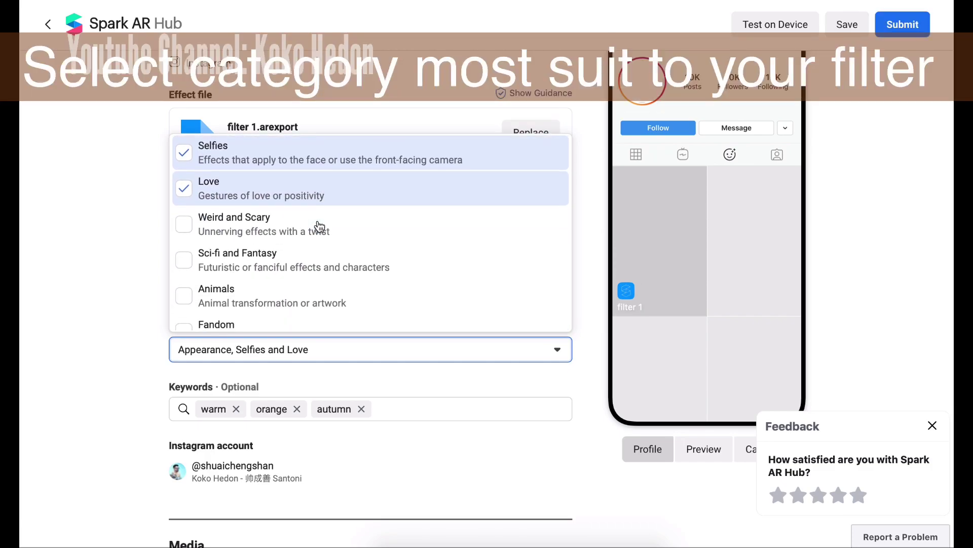
pyautogui.scroll(-3, 317, 289)
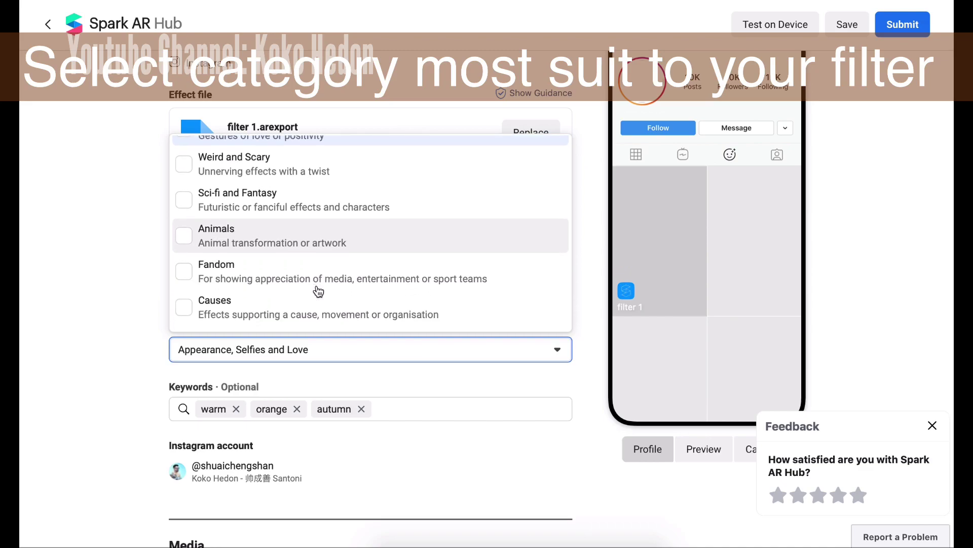
pyautogui.scroll(-1, 319, 291)
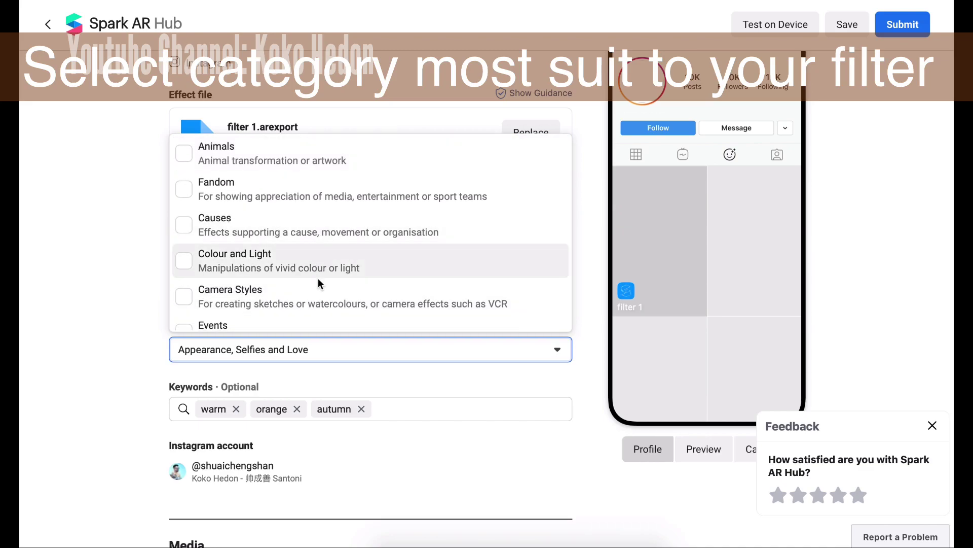
pyautogui.scroll(-3, 319, 298)
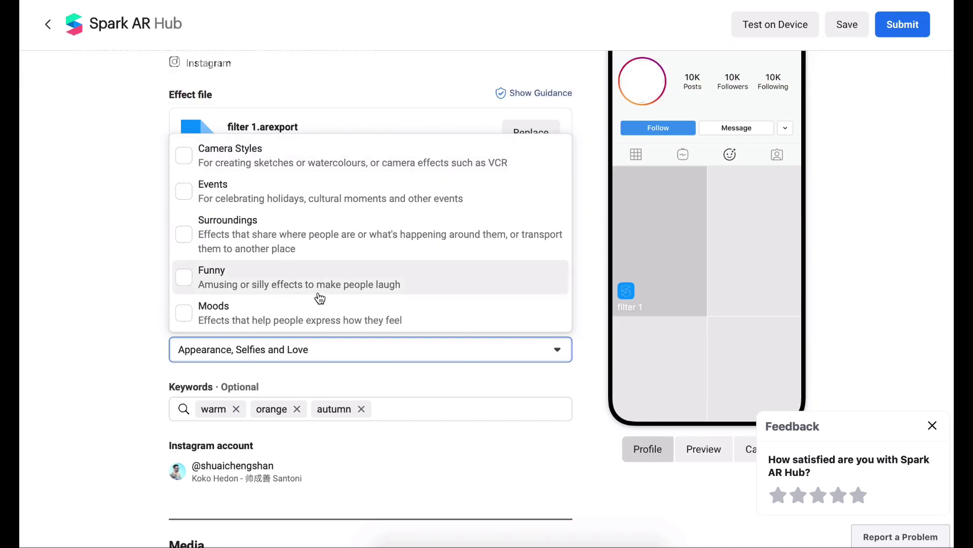
pyautogui.click(483, 392)
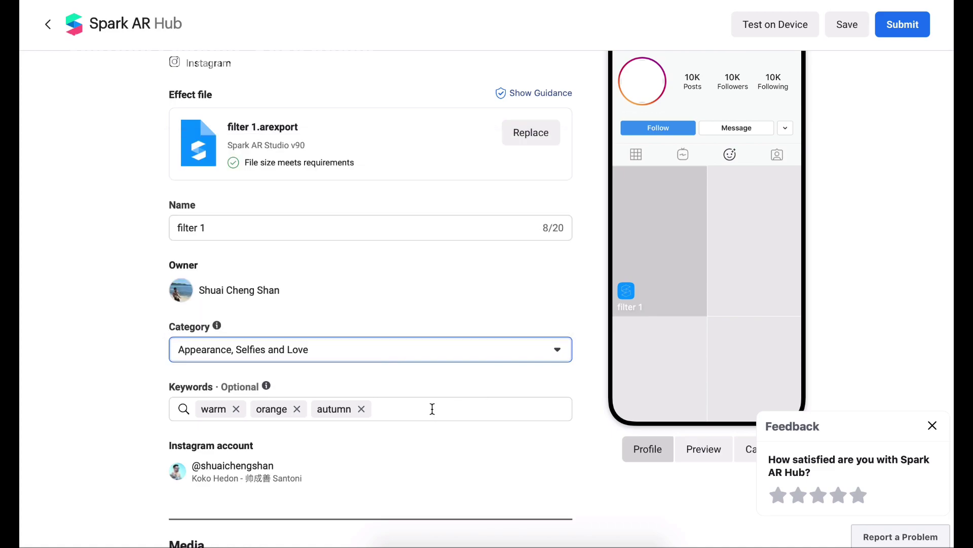
# Step: Add summer to the effect's keywords
pyautogui.scroll(-2, 433, 409)
pyautogui.click(400, 321)
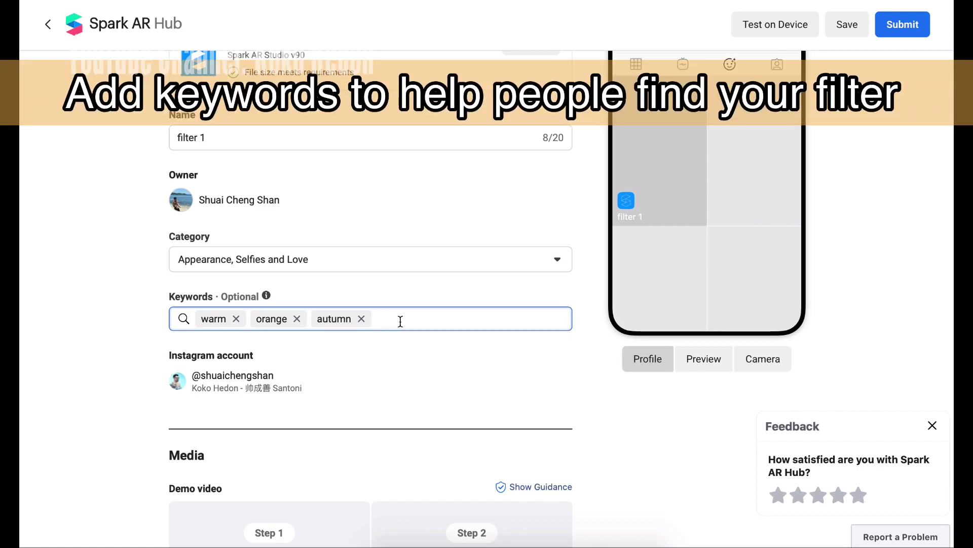
pyautogui.scroll(-3, 401, 321)
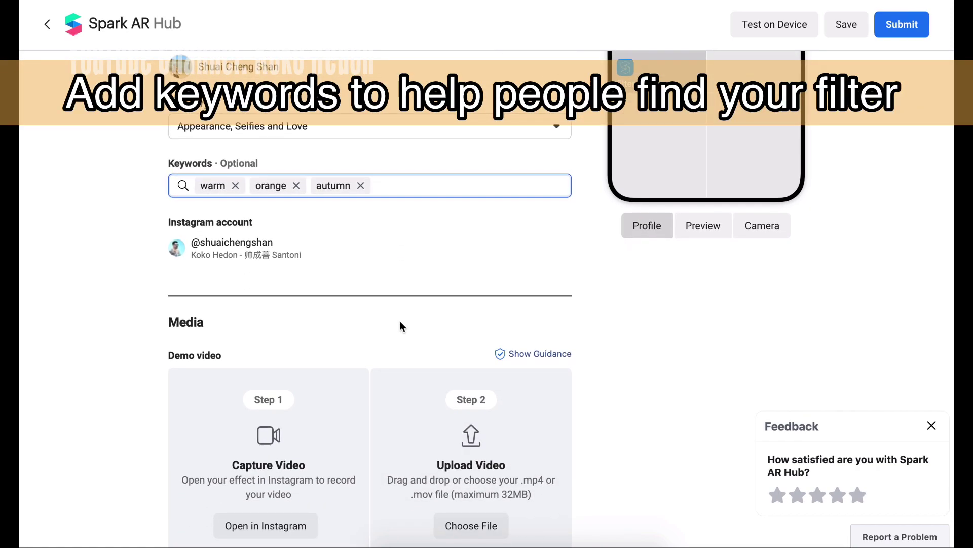
pyautogui.write('summer')
pyautogui.press('Return')
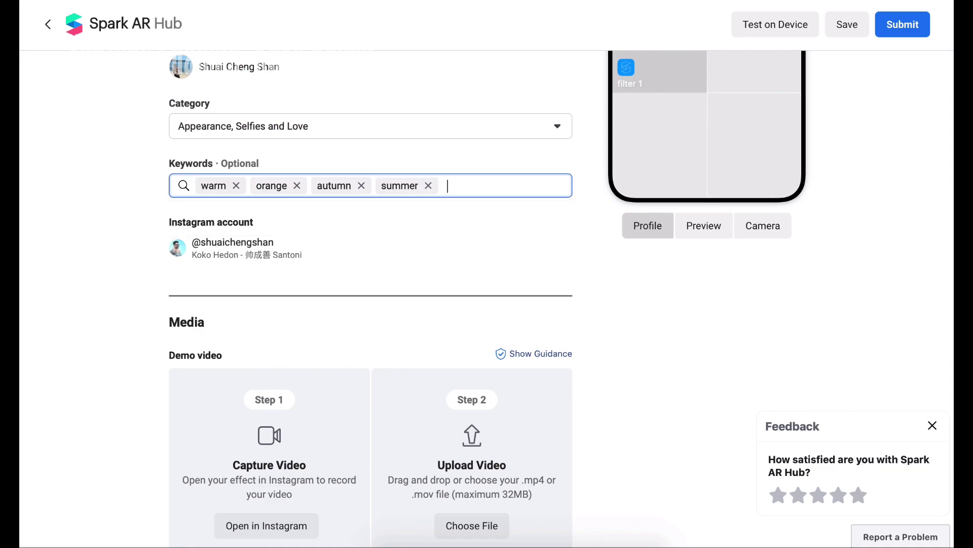
# Step: Examine the form's demo video, icon, publication date and reviewer instruction settings
pyautogui.scroll(-5, 346, 324)
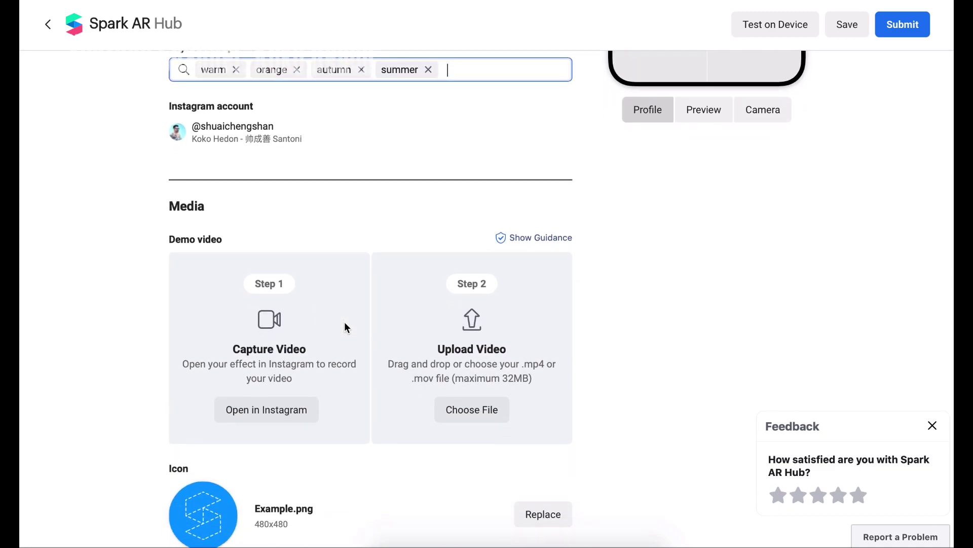
pyautogui.scroll(-3, 345, 324)
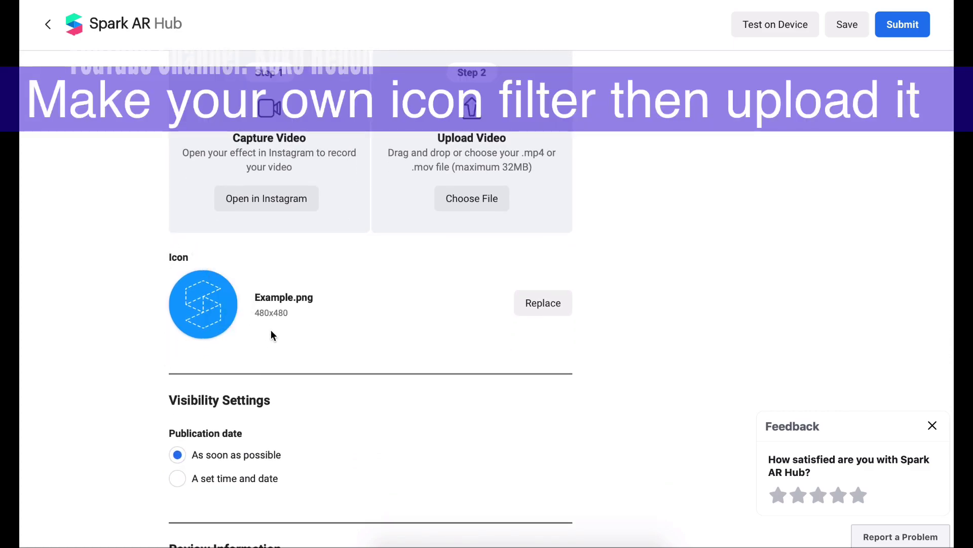
pyautogui.scroll(-1, 252, 318)
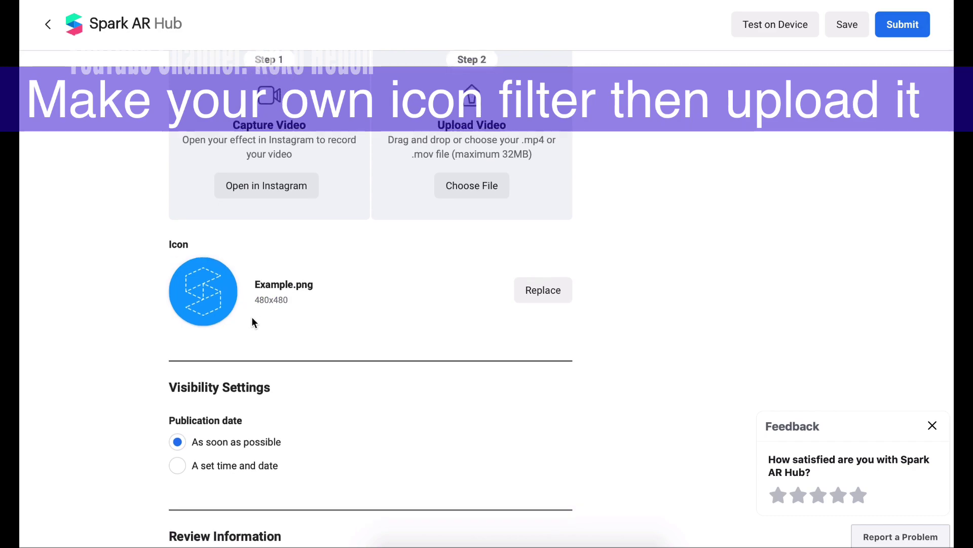
pyautogui.scroll(-3, 251, 322)
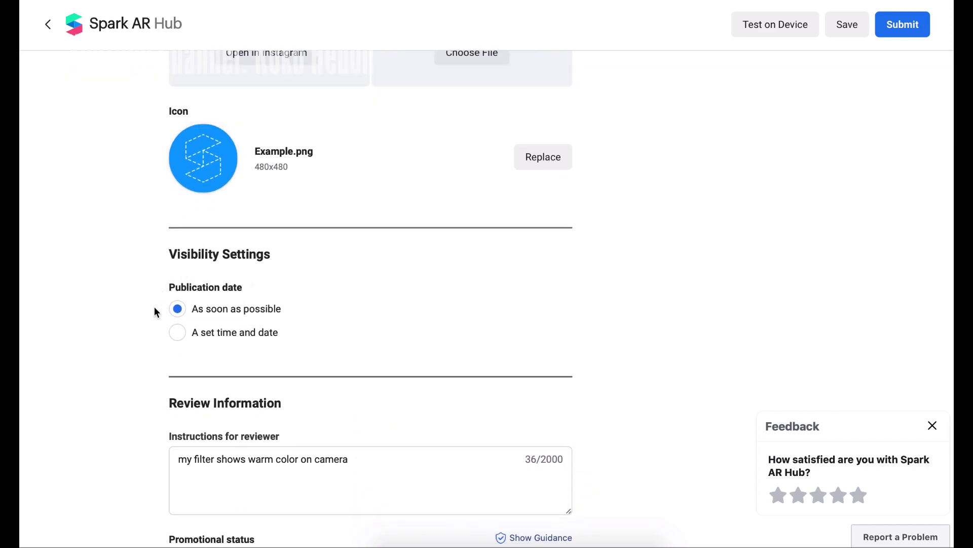
pyautogui.scroll(-3, 213, 310)
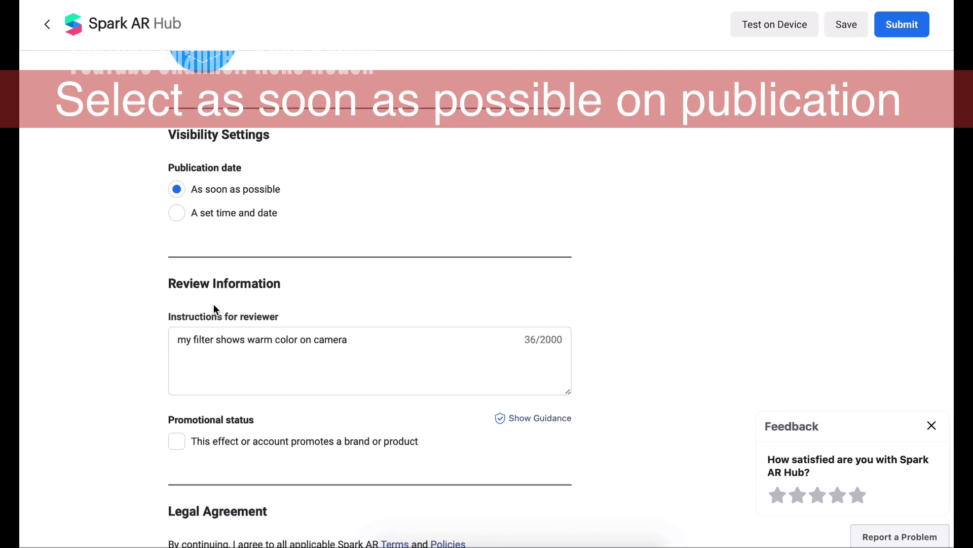
# Step: Highlight the reviewer instructions text, clear the selection, and look over the promotional status and legal agreement sections
pyautogui.moveTo(395, 348); pyautogui.dragTo(196, 329)
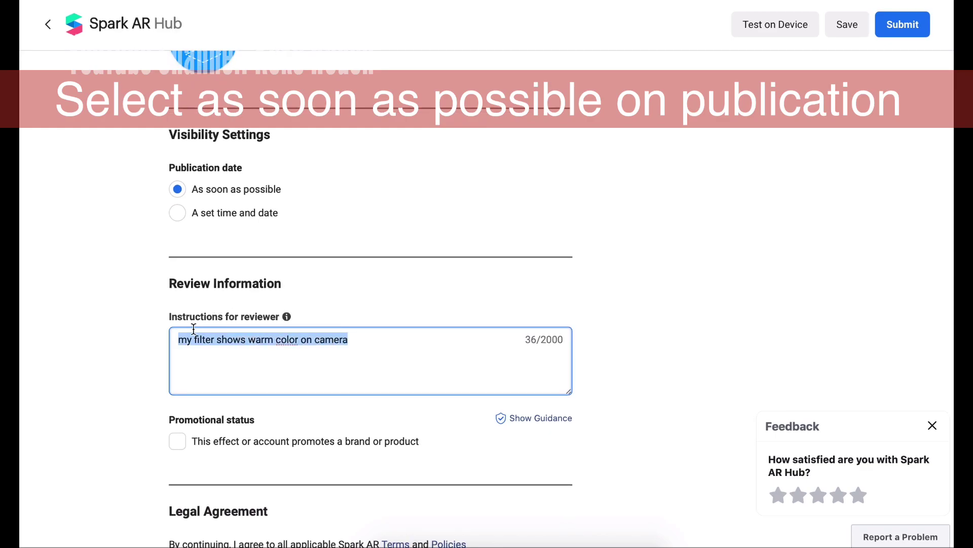
pyautogui.click(436, 373)
pyautogui.scroll(-3, 436, 372)
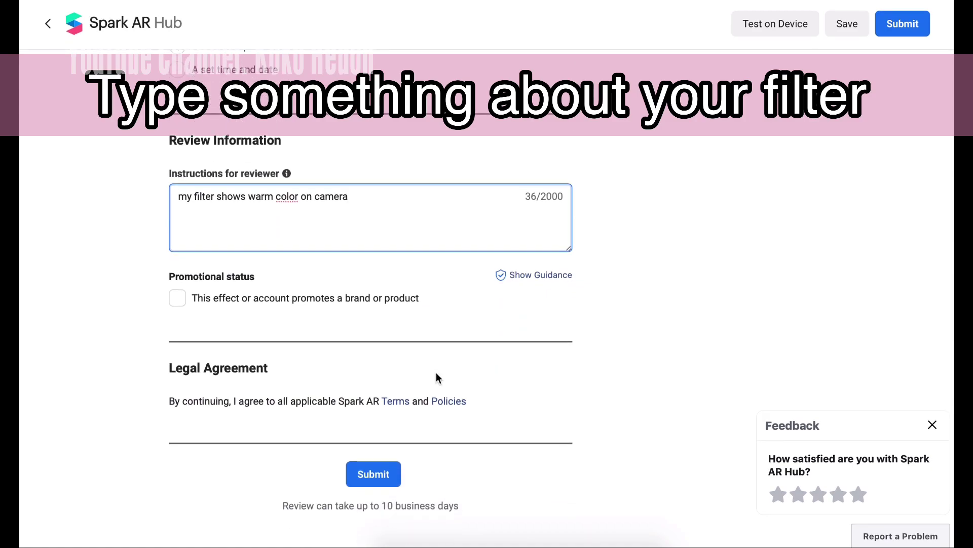
# Step: Save the effect's publishing form
pyautogui.scroll(15, 436, 378)
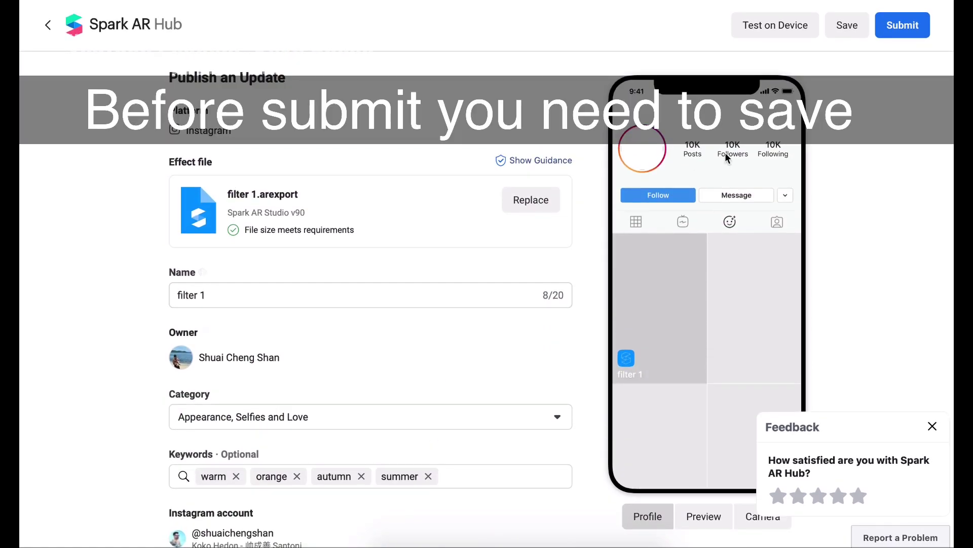
pyautogui.click(844, 29)
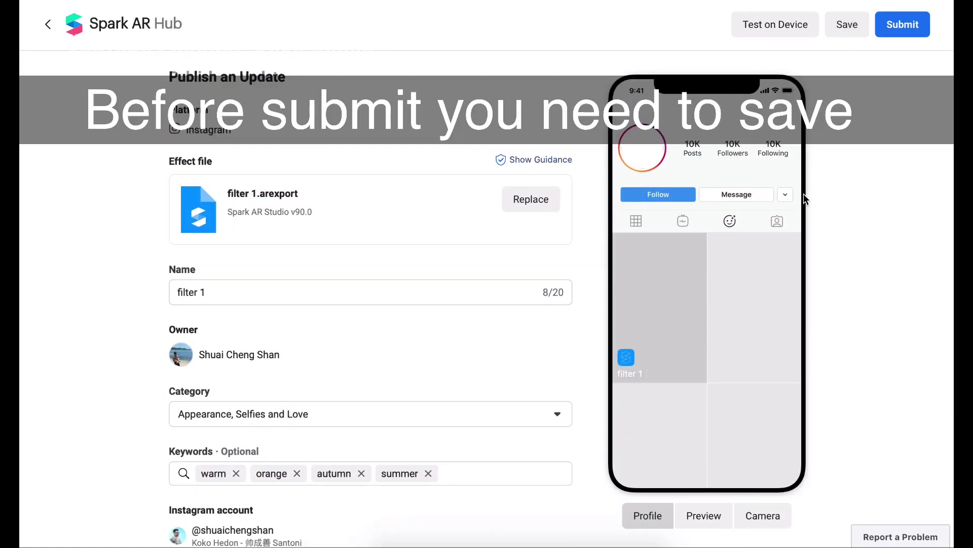
# Step: Look at the phone mock-up in its Preview and Camera views and return to the Profile view
pyautogui.click(704, 516)
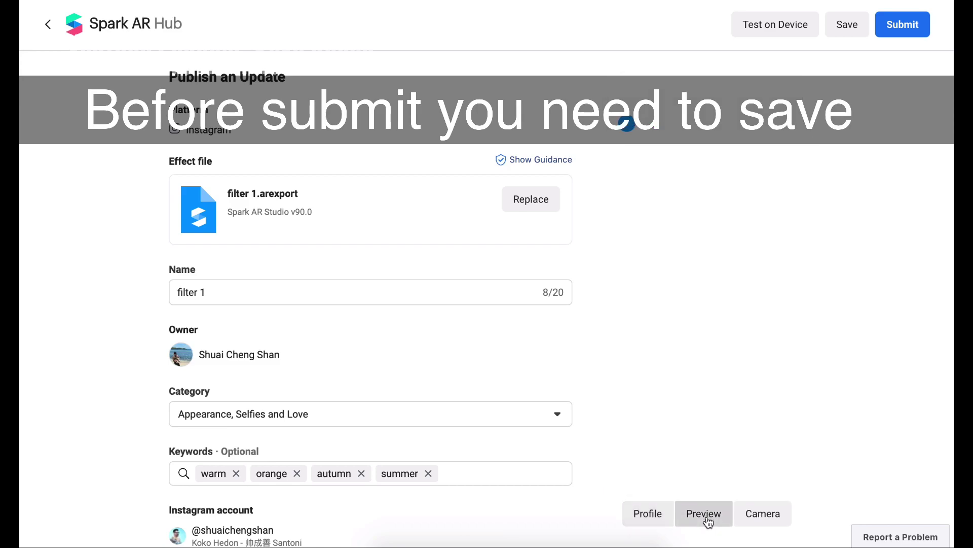
pyautogui.click(768, 517)
pyautogui.click(645, 520)
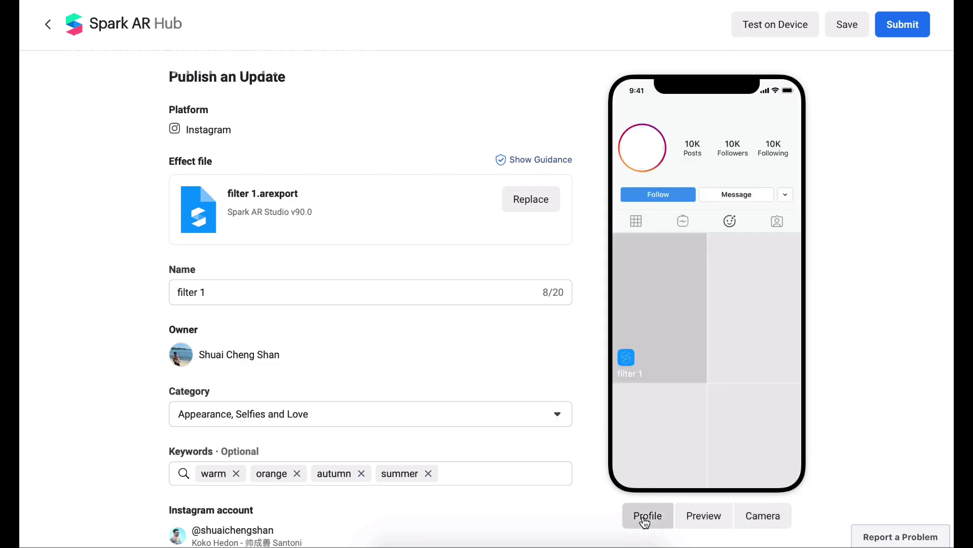
# Step: Copy the Instagram test link for trying the effect on a device and close the test options
pyautogui.click(788, 35)
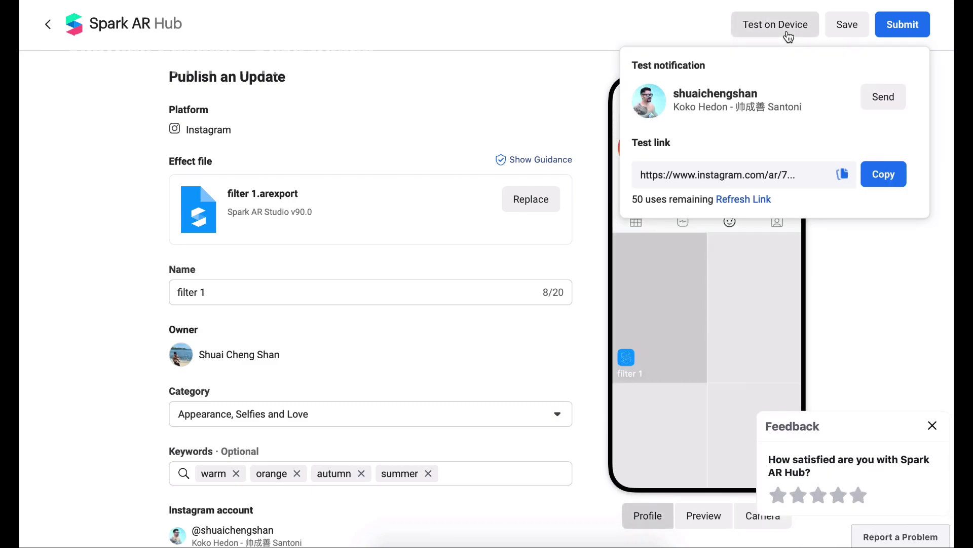
pyautogui.click(883, 175)
pyautogui.click(884, 176)
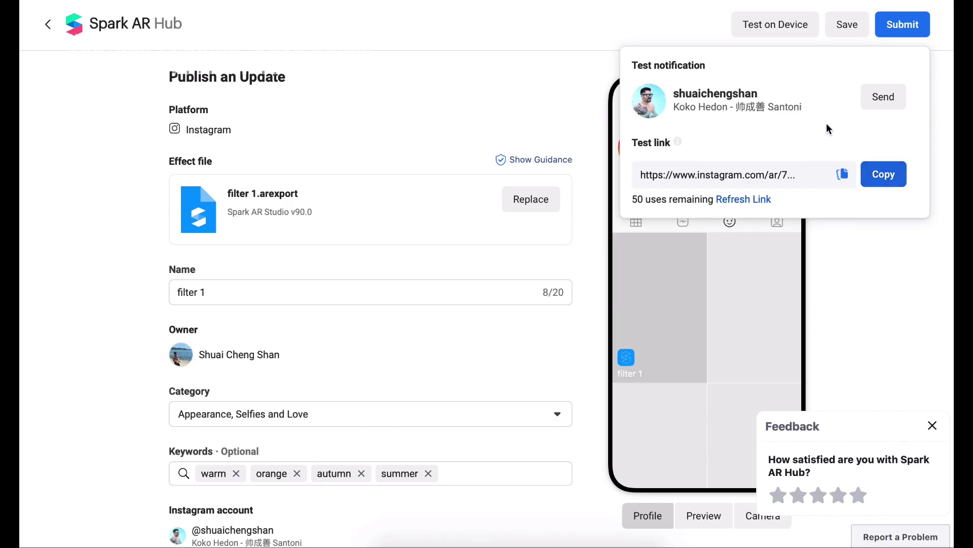
pyautogui.click(588, 100)
# Step: Review the publishing form's demo video and icon sections, and continue down to the reviewer instructions and legal agreement
pyautogui.scroll(-9, 587, 98)
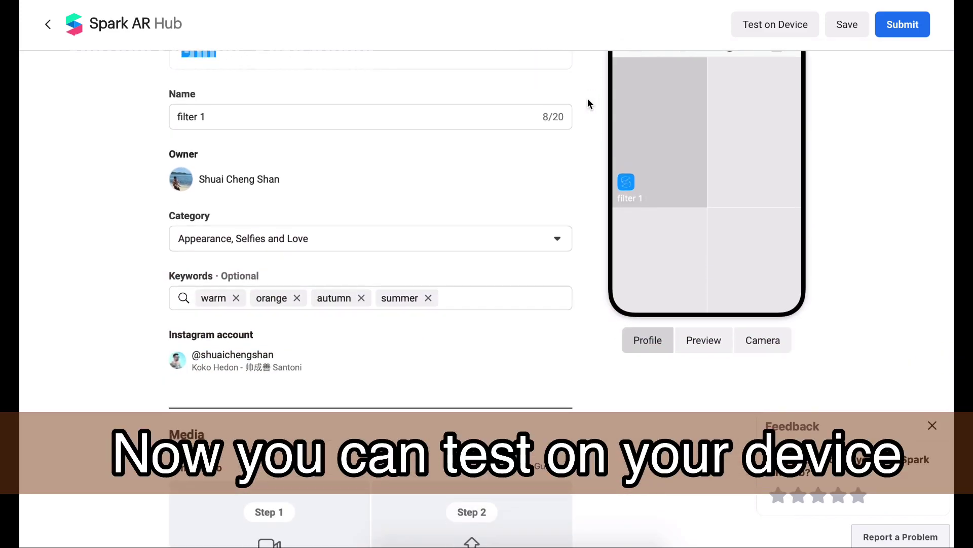
pyautogui.scroll(-2, 588, 99)
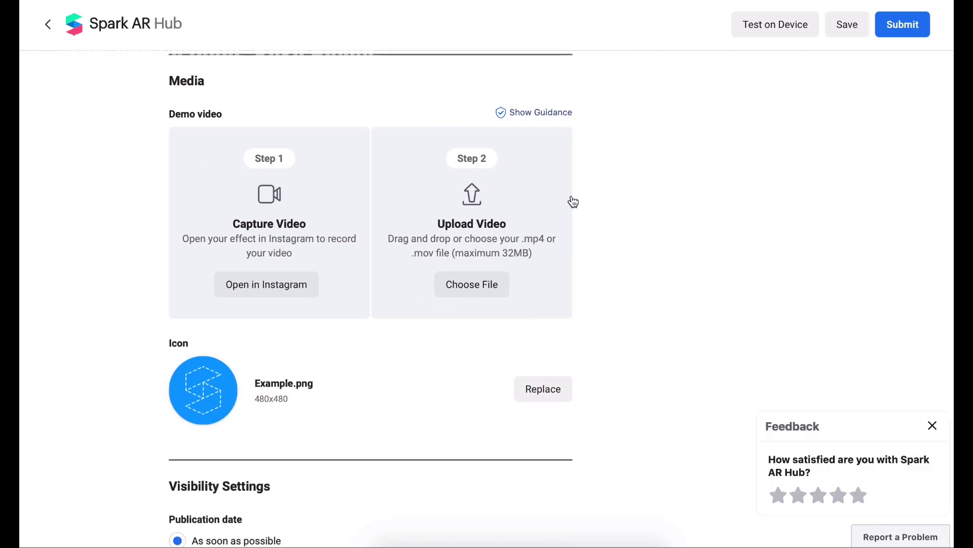
pyautogui.scroll(3, 549, 266)
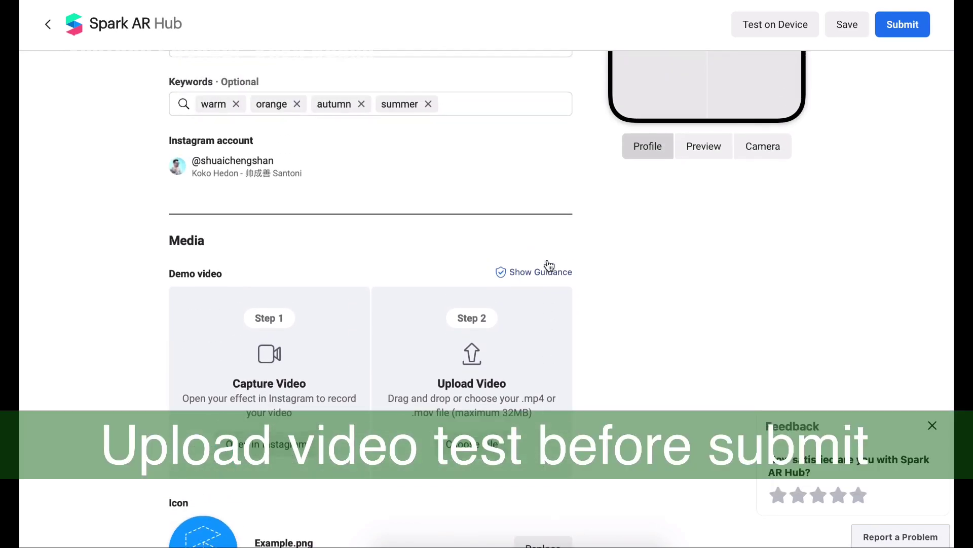
pyautogui.scroll(-13, 550, 266)
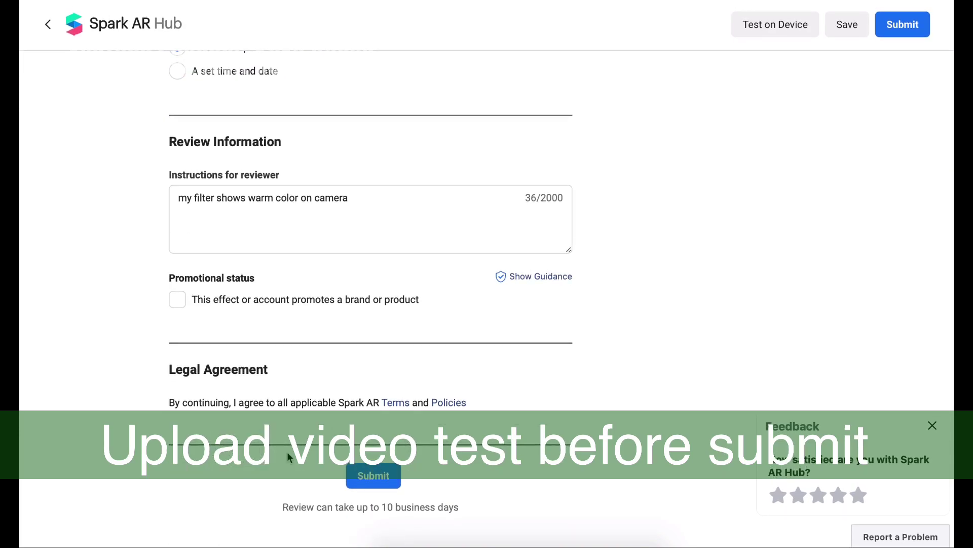